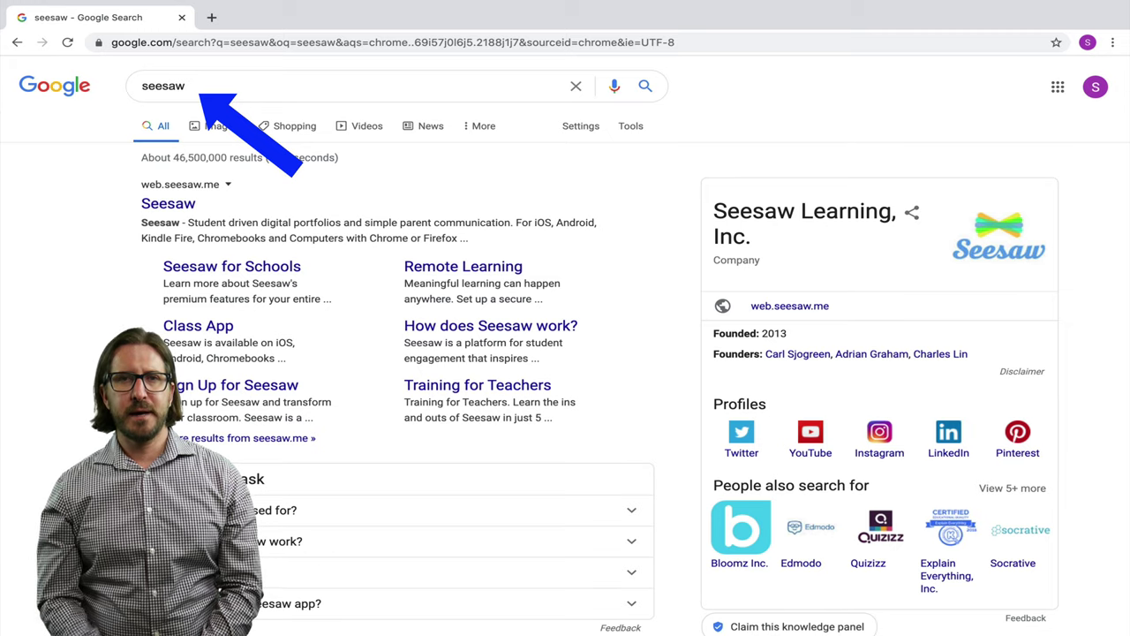
- Open the Seesaw website from the search results and start a free sign-up as a teacher
left_click(168, 203)
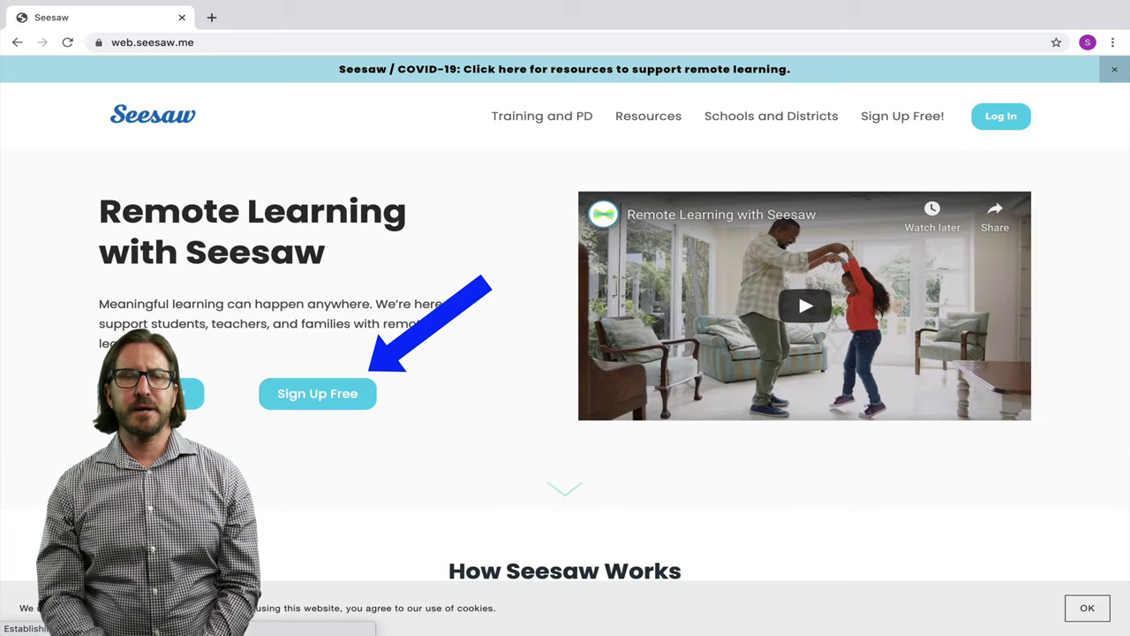
left_click(317, 393)
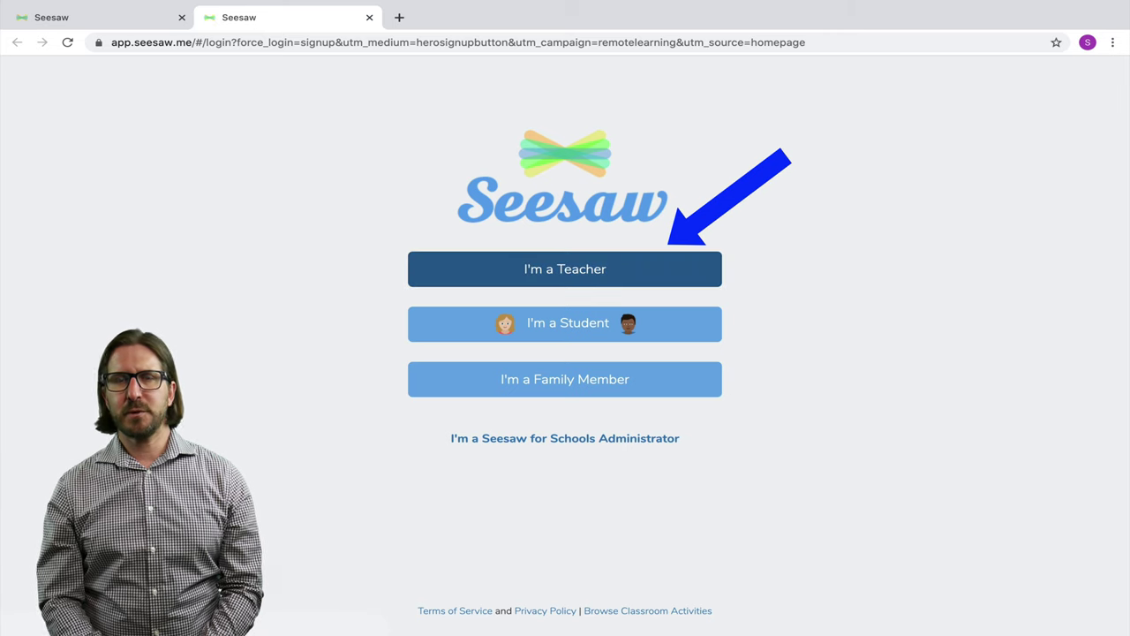
left_click(565, 268)
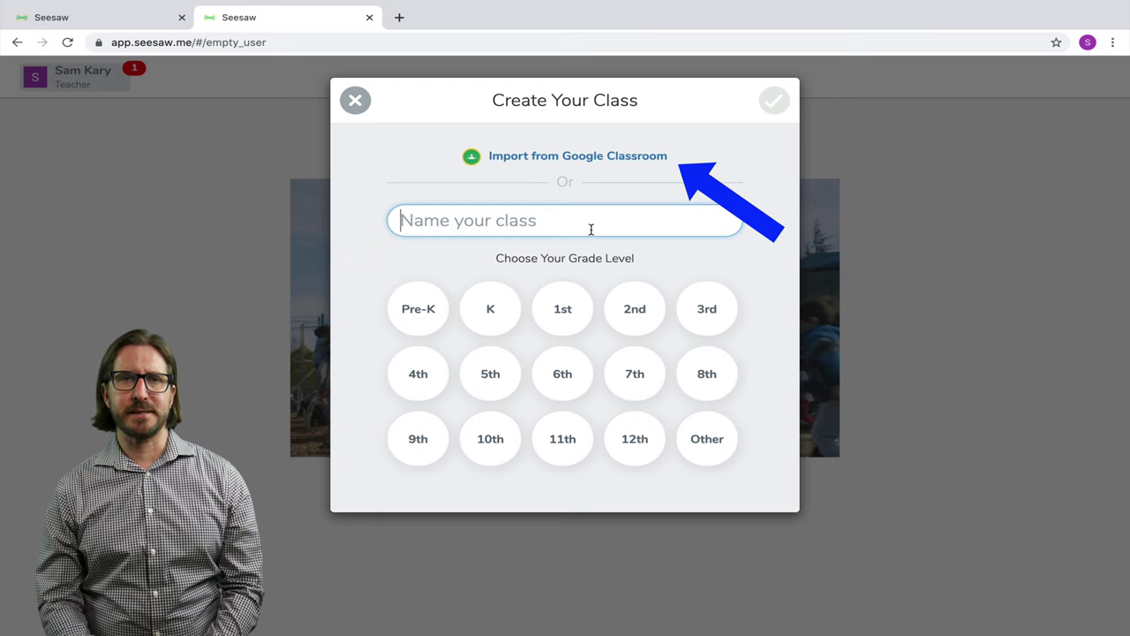
- Create a class named after the teacher's 1st grade class and set its grade level to 1st
type("Mr. Kary's 1st Grade Class")
left_click(563, 315)
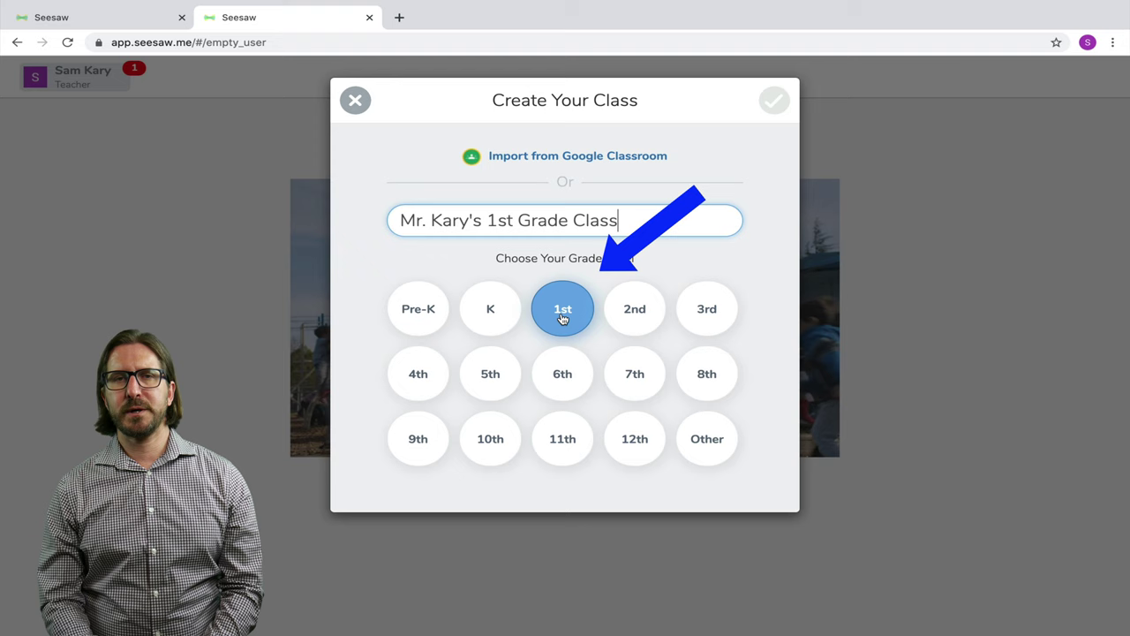
key("Return")
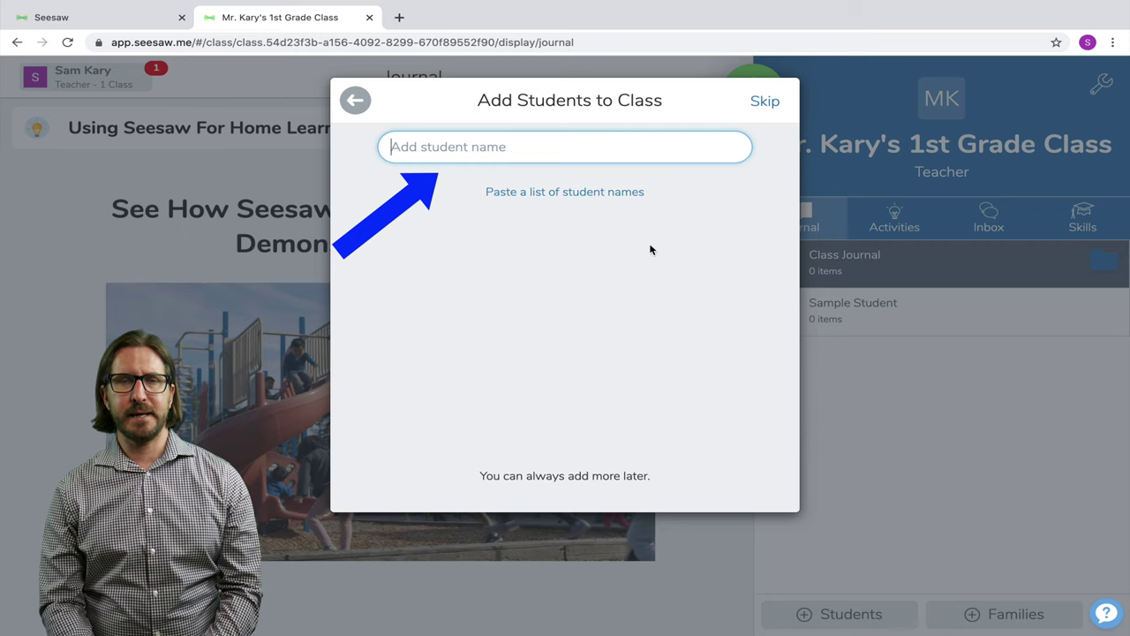
- Add two demo students to the class by entering their names and save the roster
left_click(631, 193)
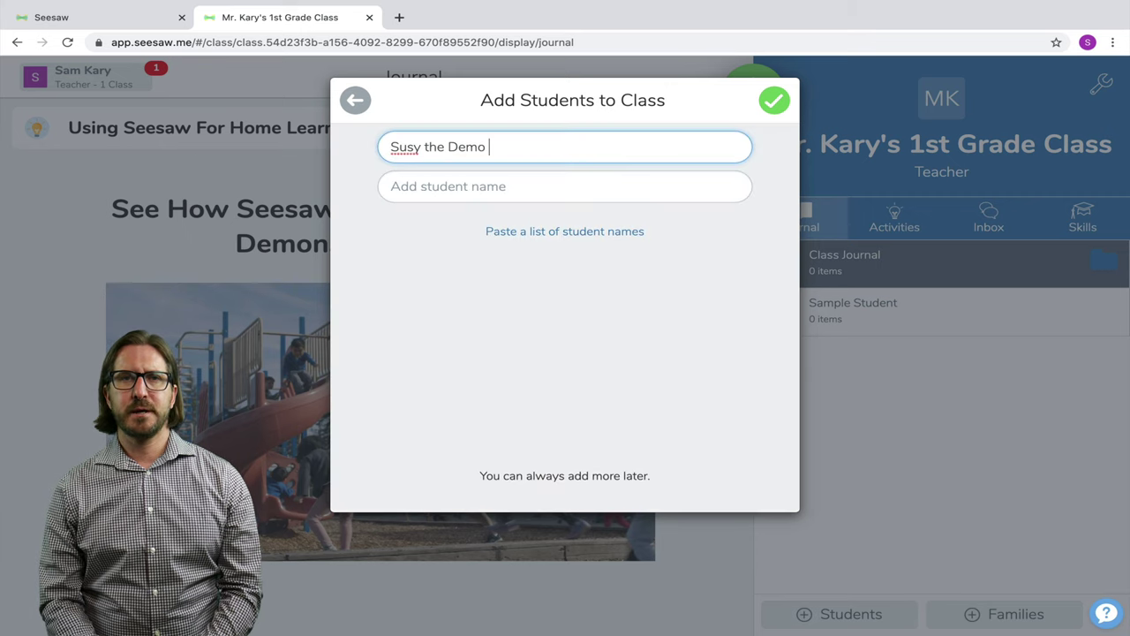
type("Student")
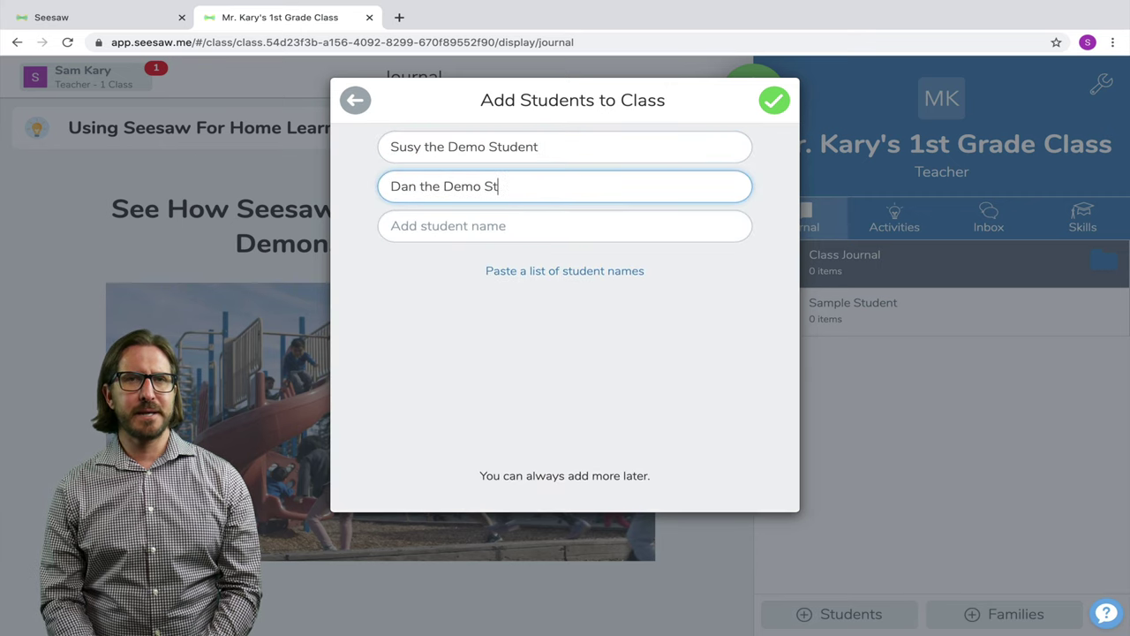
type("udent")
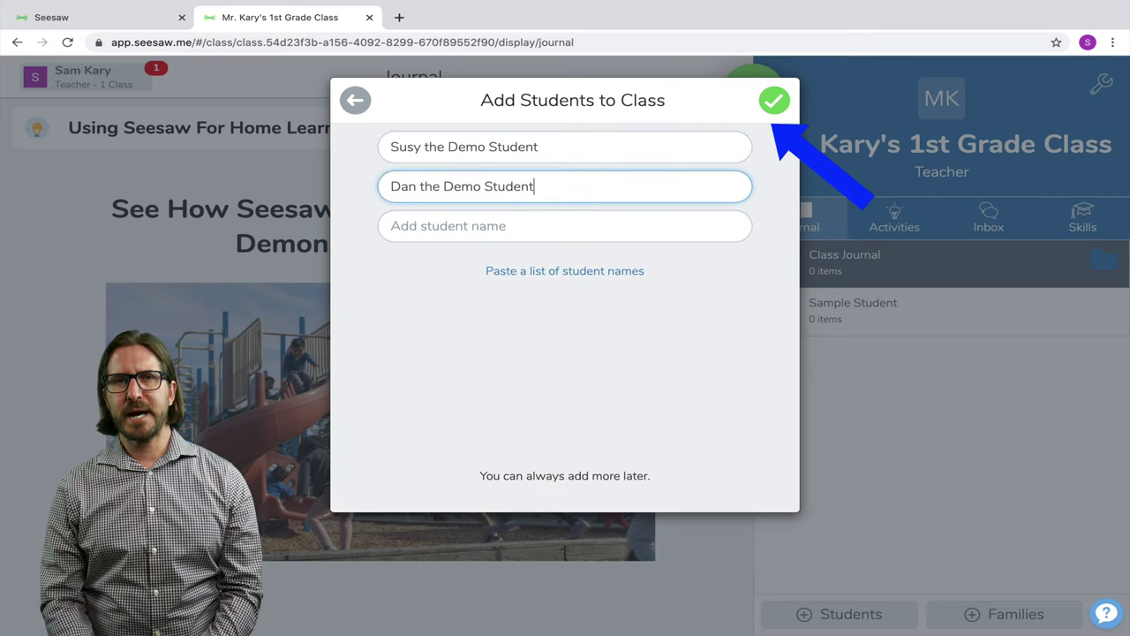
left_click(774, 100)
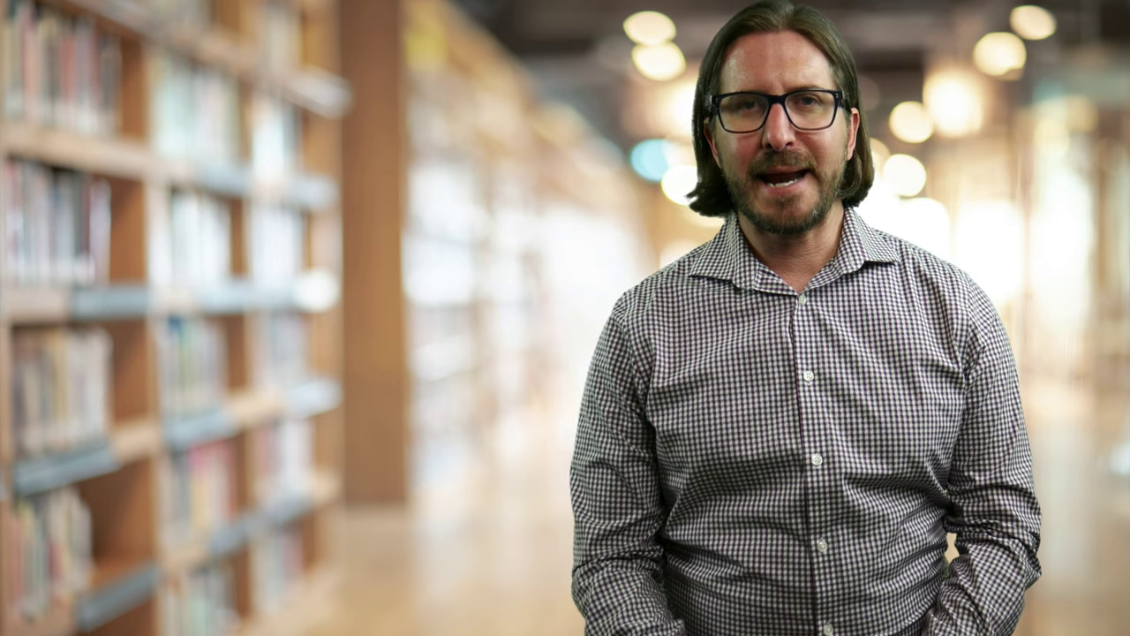
- Search the web for "seesaw" and open the login page from the Seesaw website
type("seesaw")
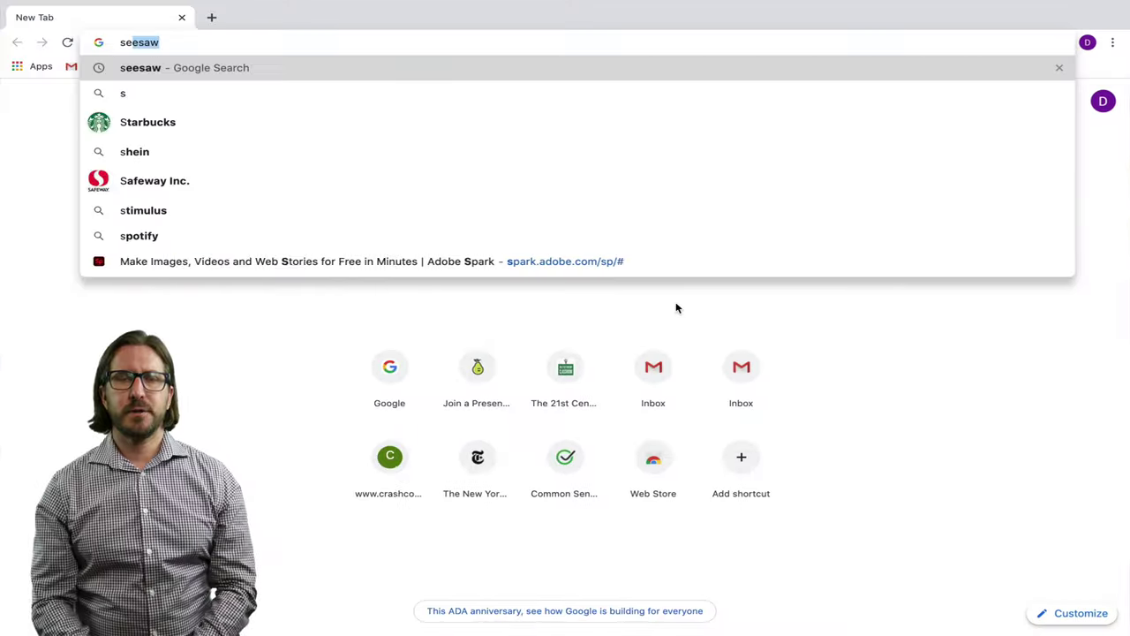
key("Return")
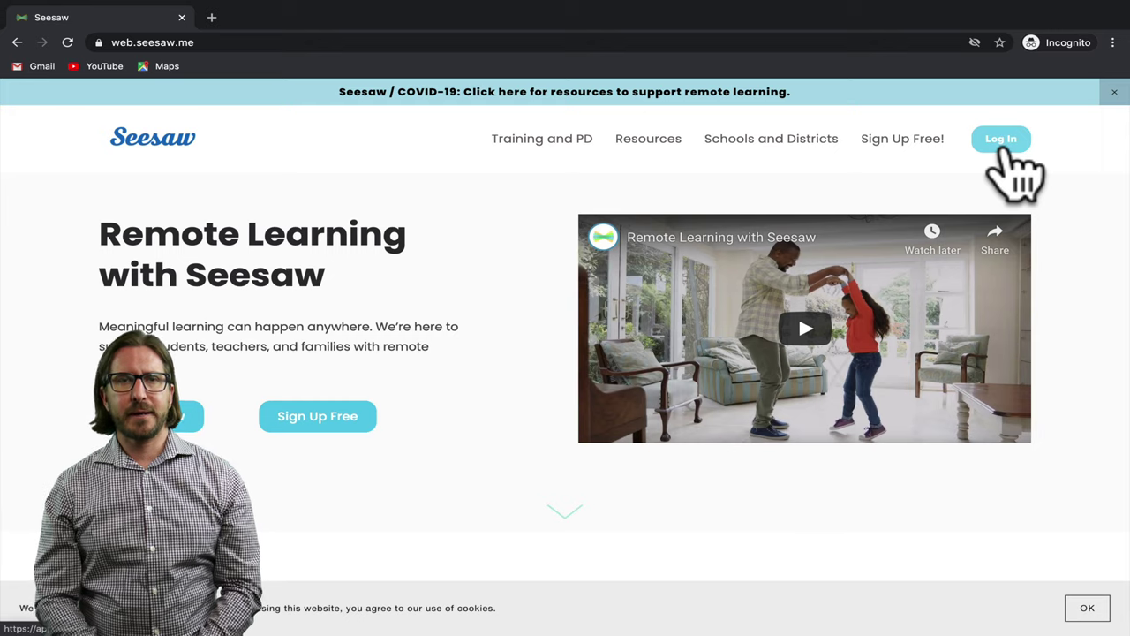
left_click(1002, 142)
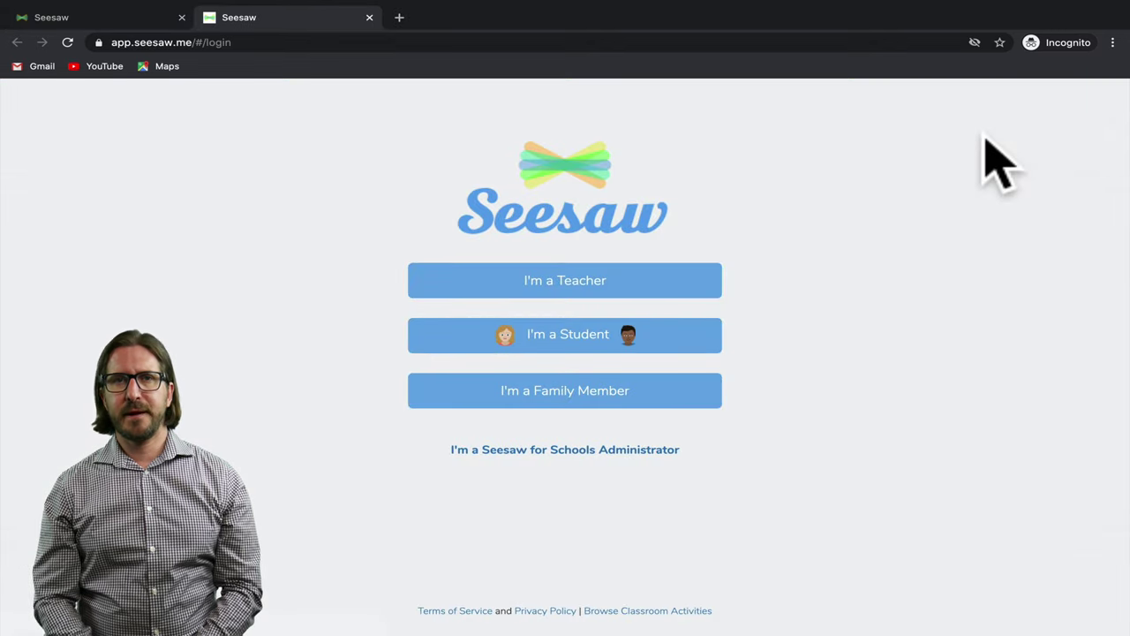
- Sign in as a student with the class code and choose the first demo student from the name list
left_click(664, 346)
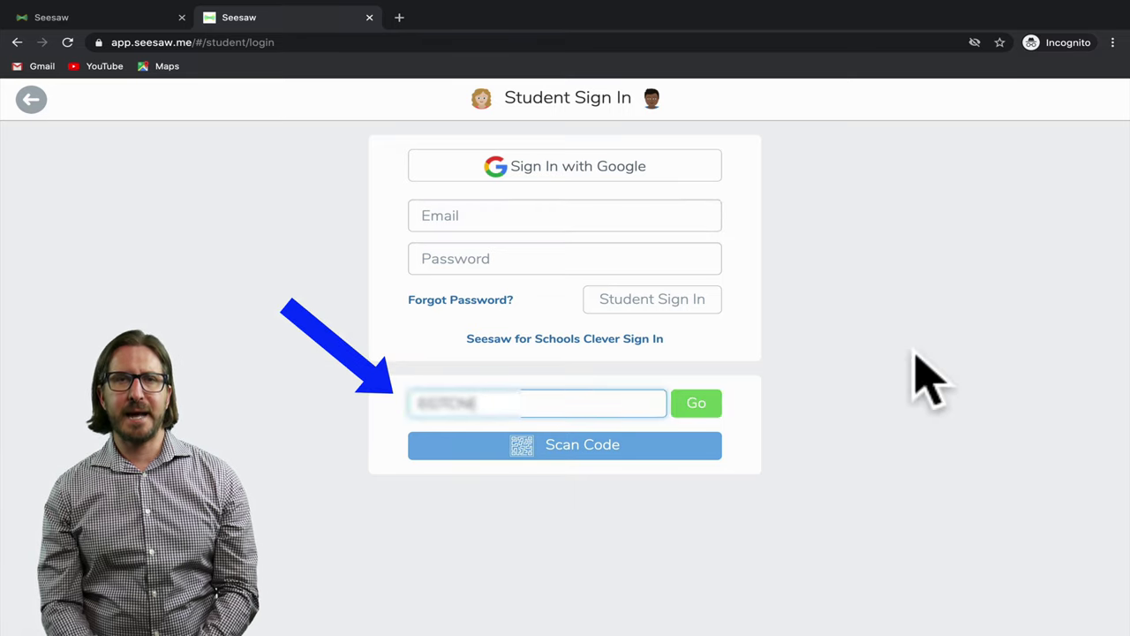
left_click(697, 403)
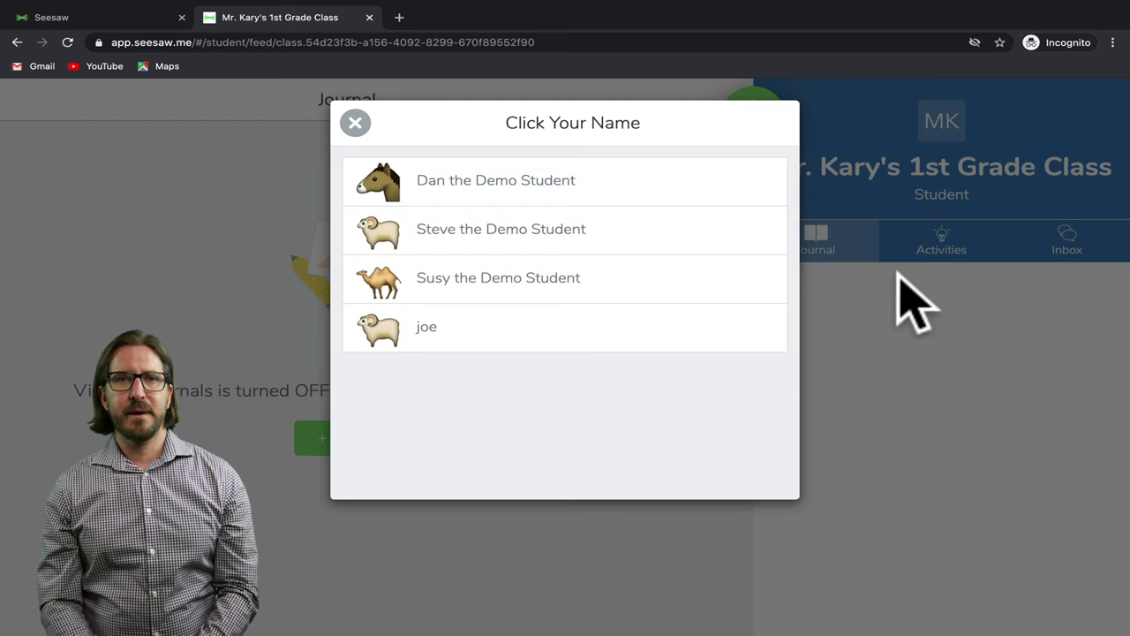
left_click(706, 181)
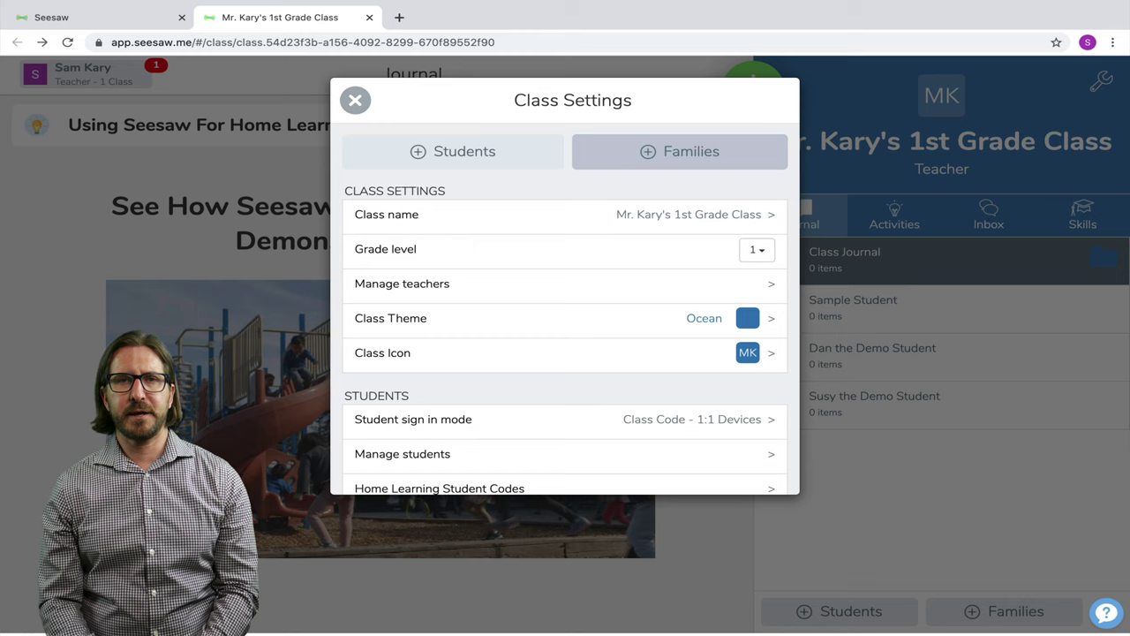
- Review the Manage teachers page in Class Settings, and open the Student likes and comments settings
scroll(566, 309, "down", 1)
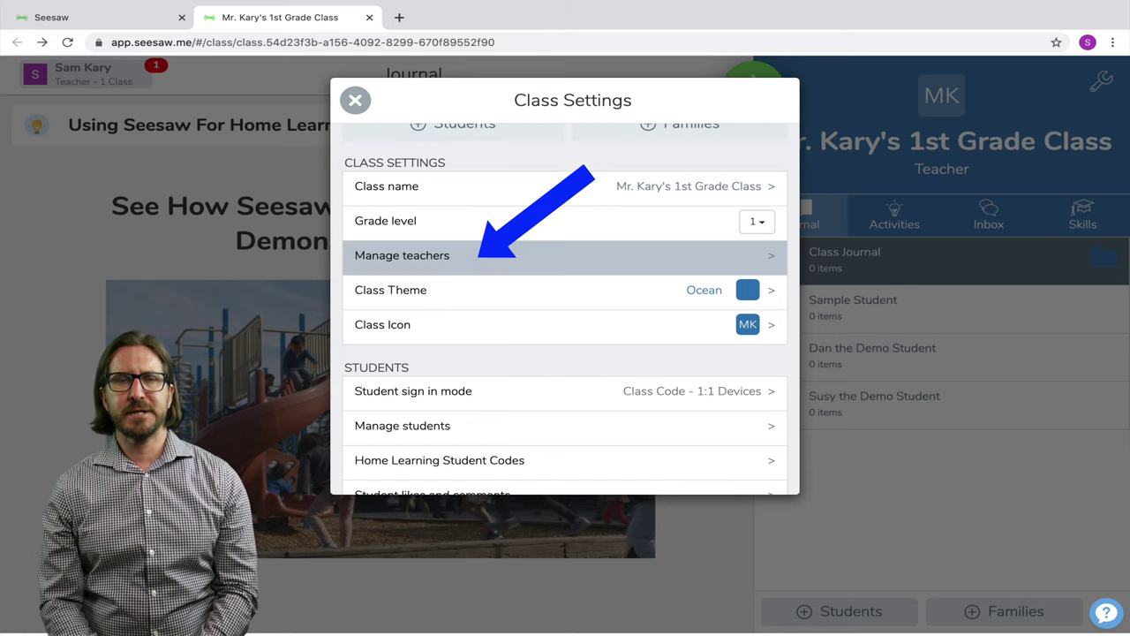
left_click(402, 256)
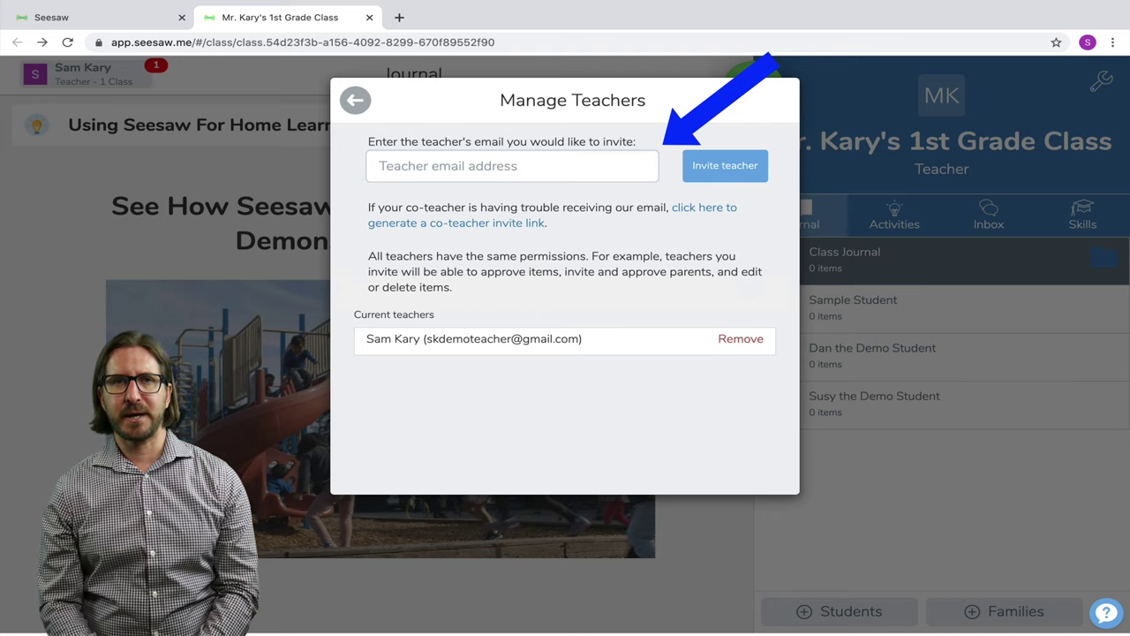
left_click(355, 99)
scroll(566, 309, "down", 3)
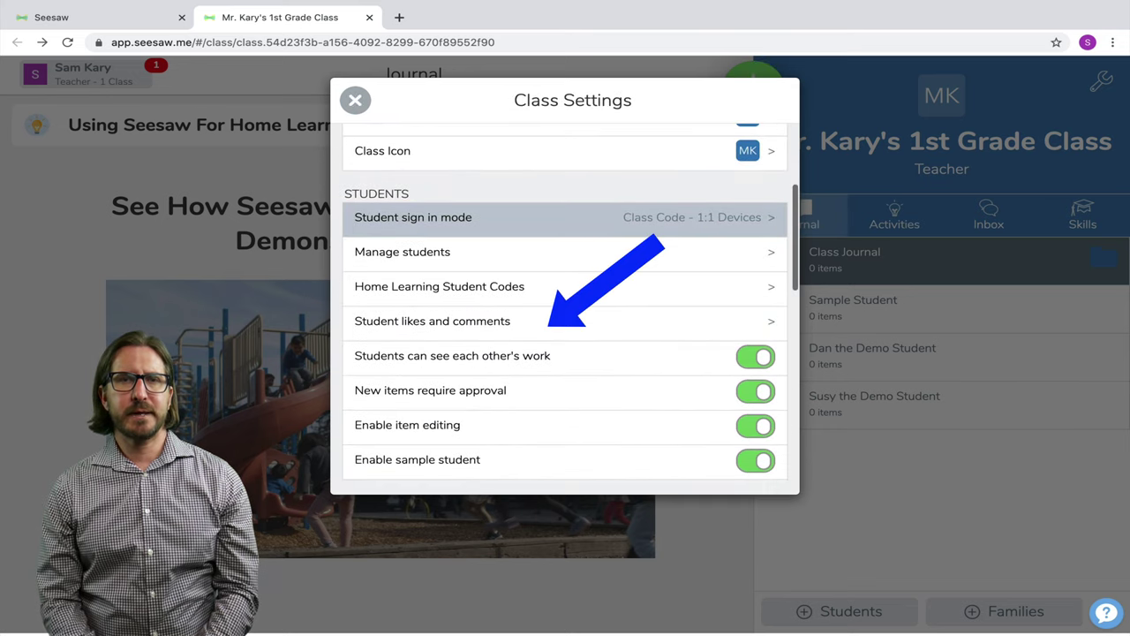
left_click(432, 320)
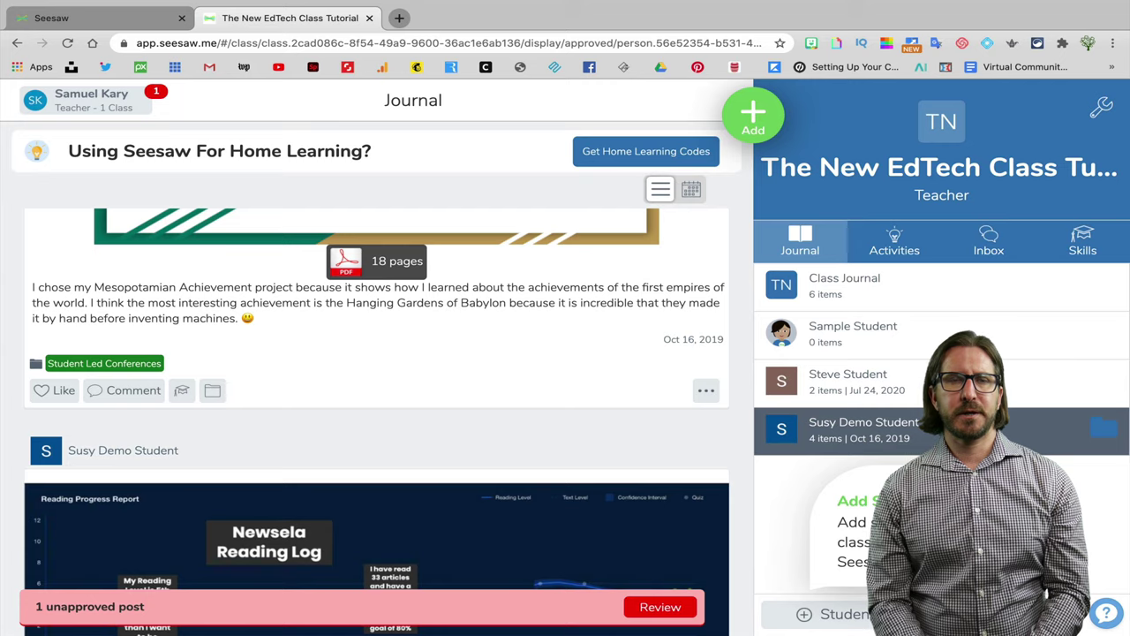
- Post the comment "Please be sure to complete the assignment according to directions." on the unapproved "My Best Work Ever!!" item and approve the item
scroll(376, 398, "up", 4)
scroll(376, 397, "down", 2)
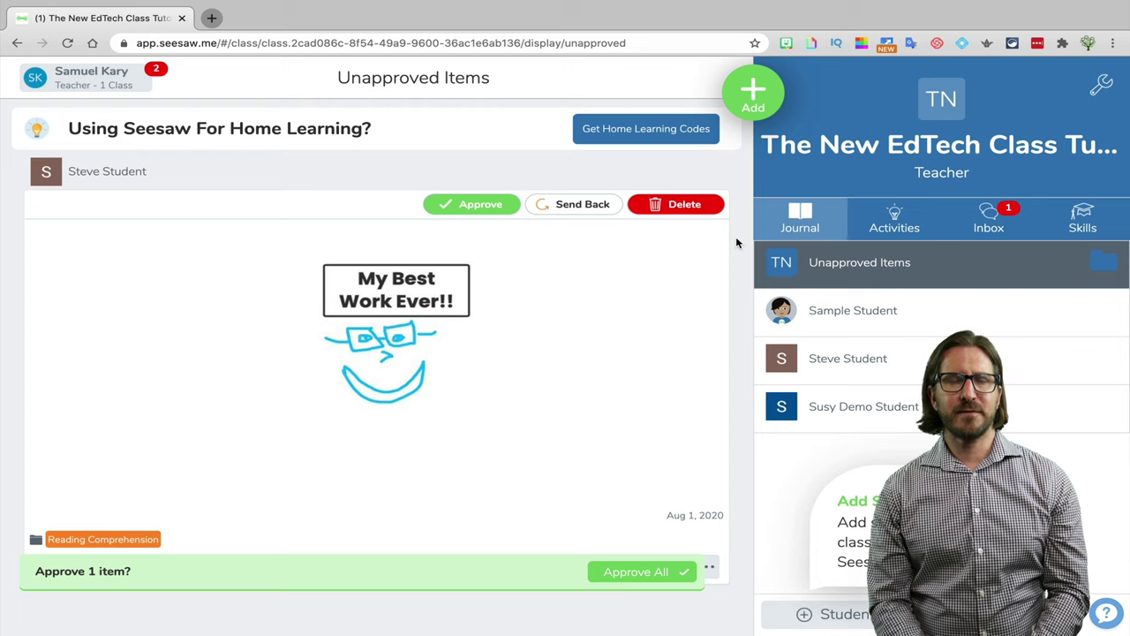
scroll(737, 243, "down", 1)
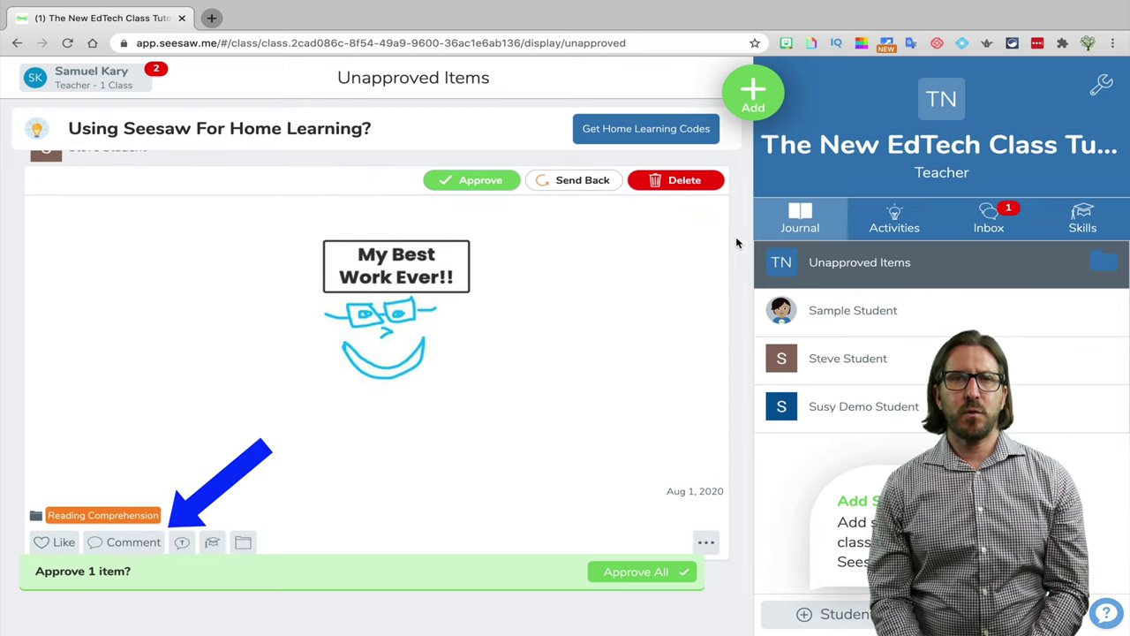
left_click(120, 539)
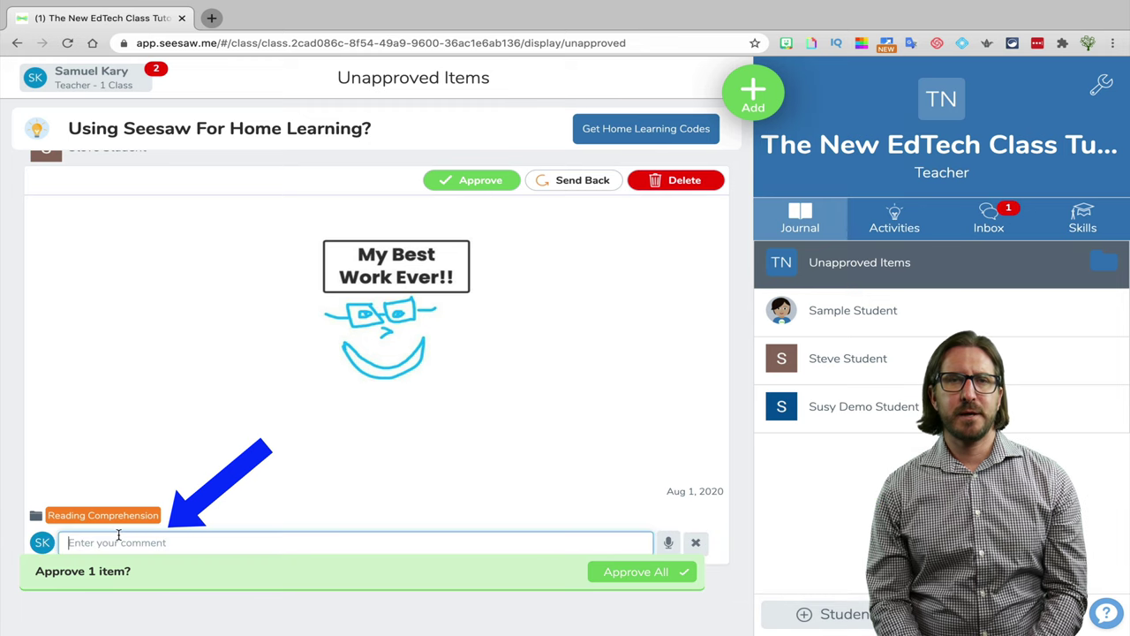
type("Please be sure to complete the assignment")
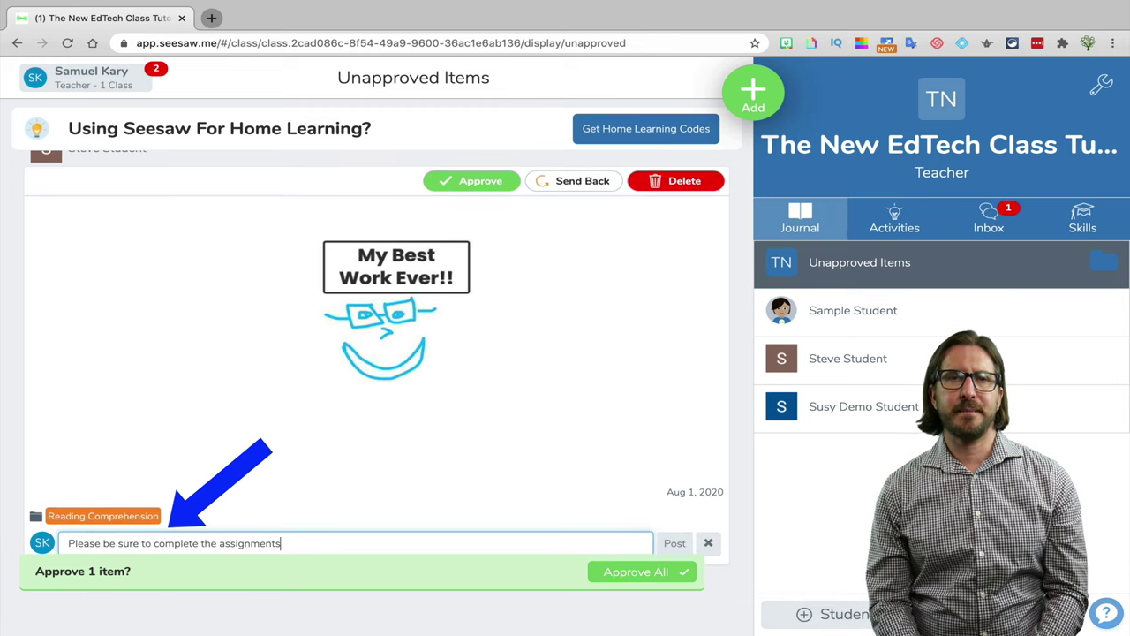
type(" according ")
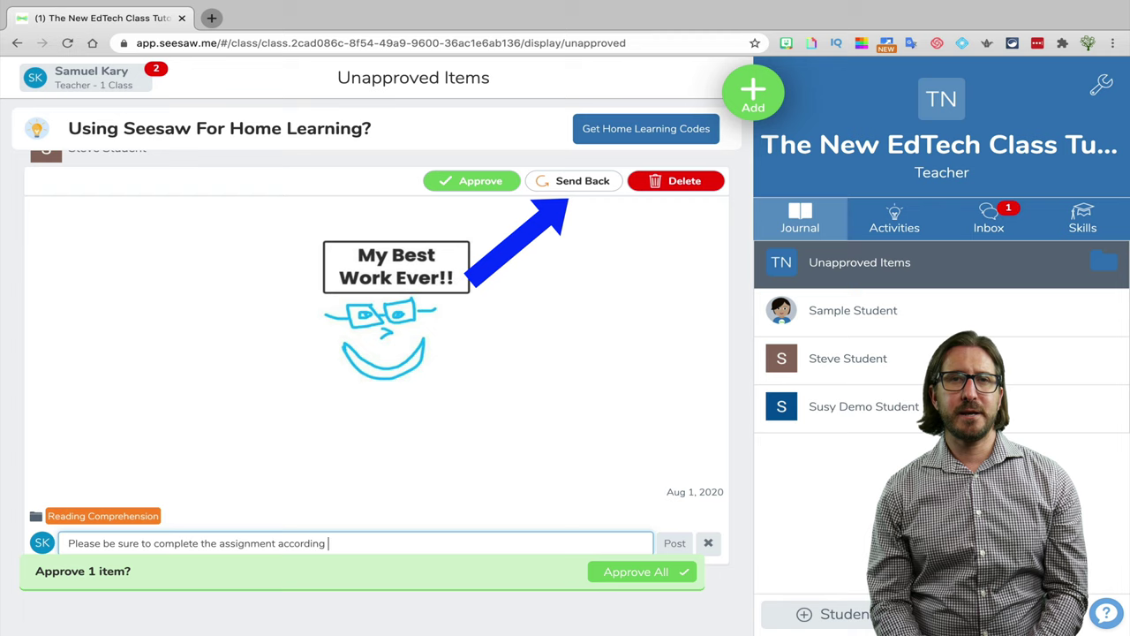
type("to directions.")
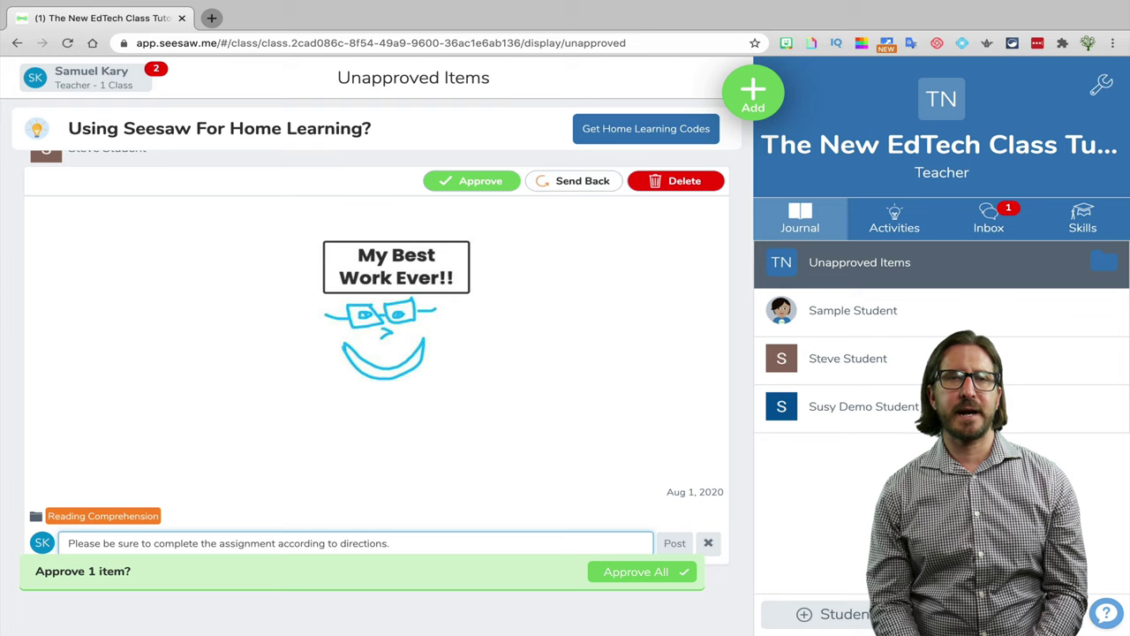
left_click(675, 543)
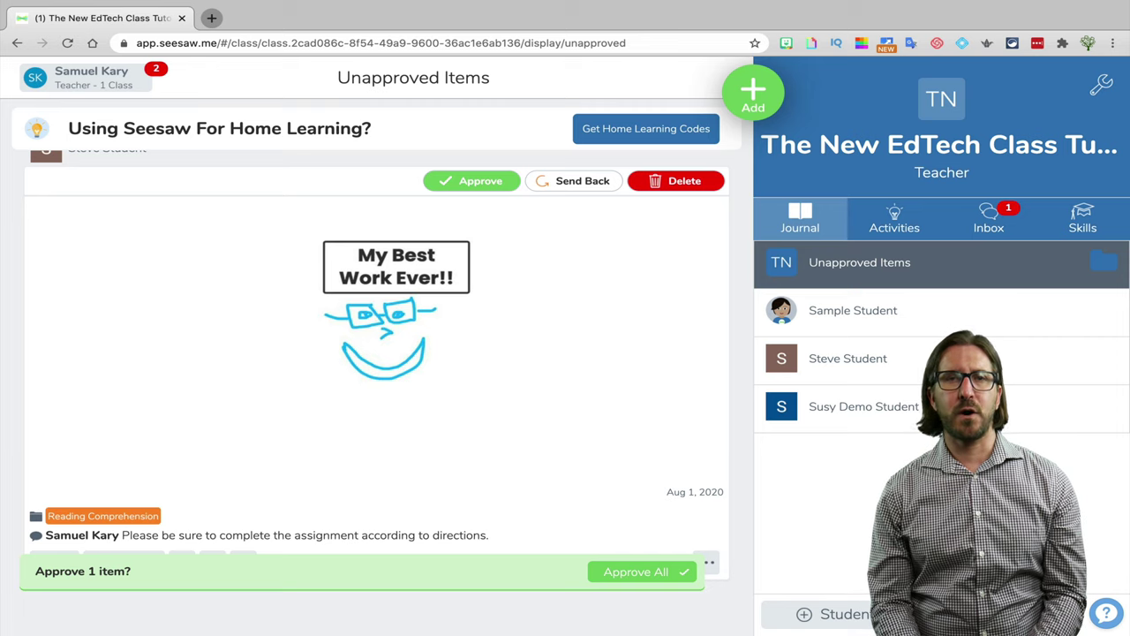
left_click(471, 180)
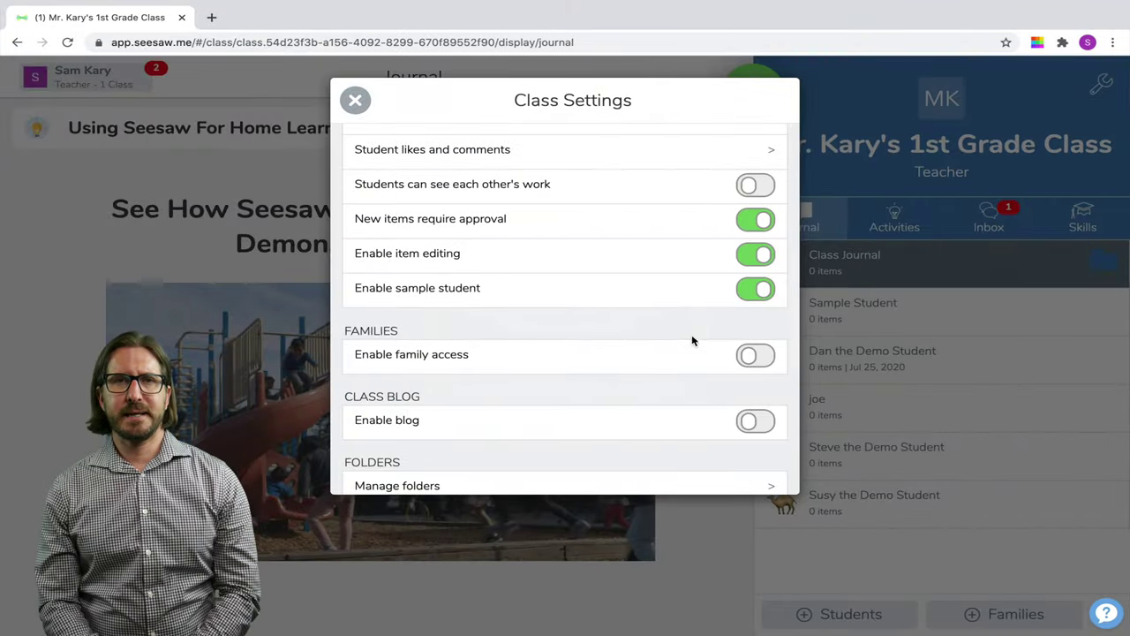
- Enable family access for the class and open the Family likes, comments and sharing settings
left_click(757, 356)
left_click(757, 356)
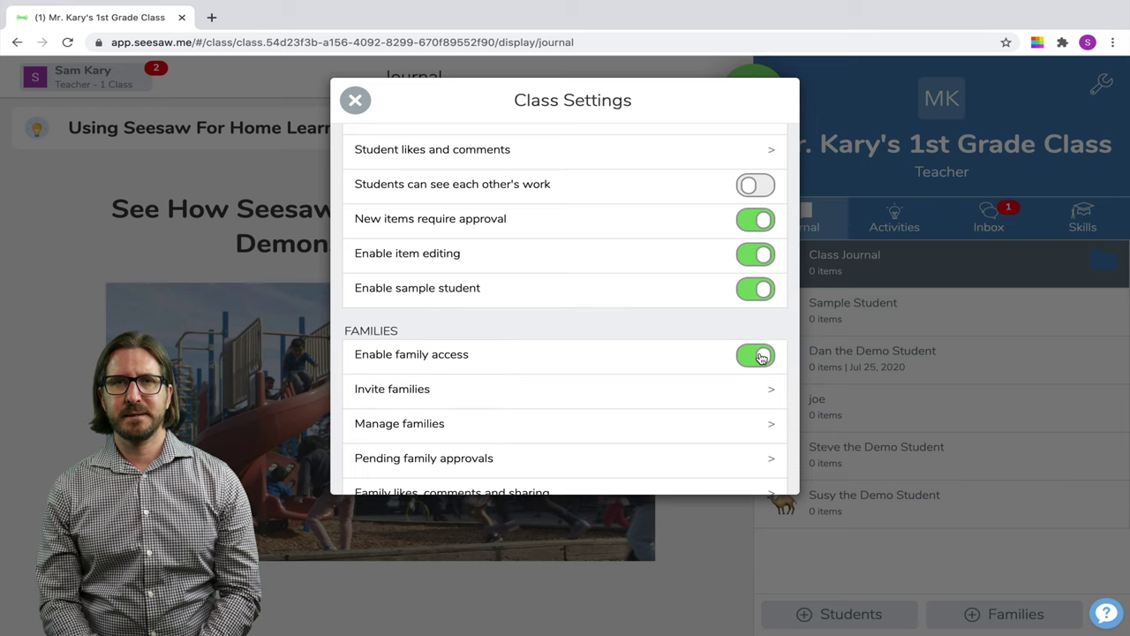
scroll(762, 358, "down", 2)
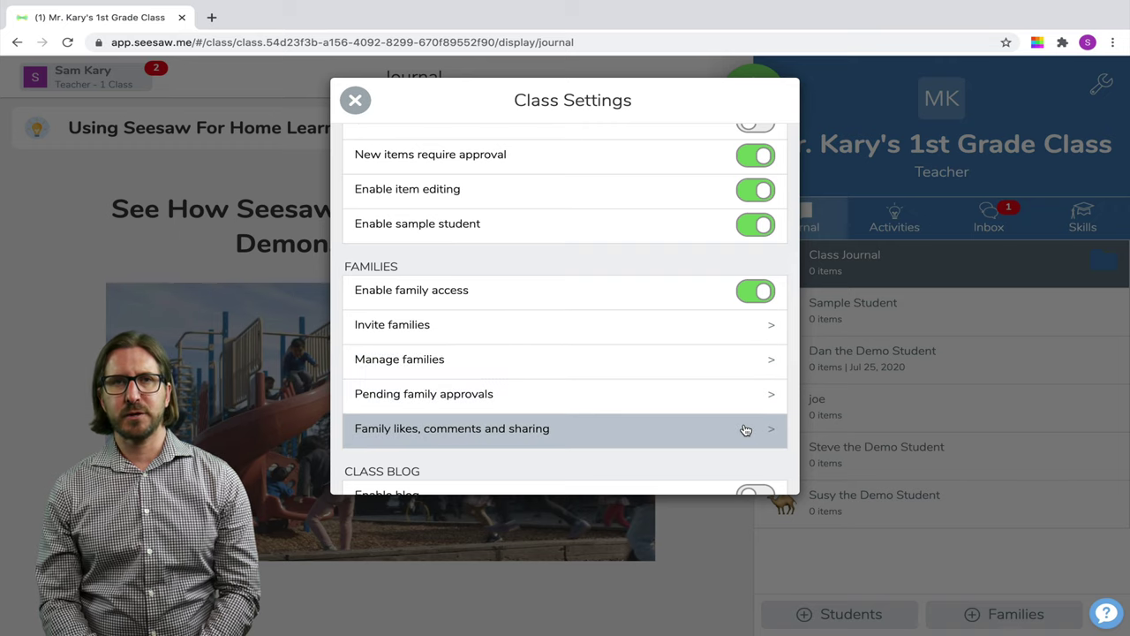
left_click(745, 429)
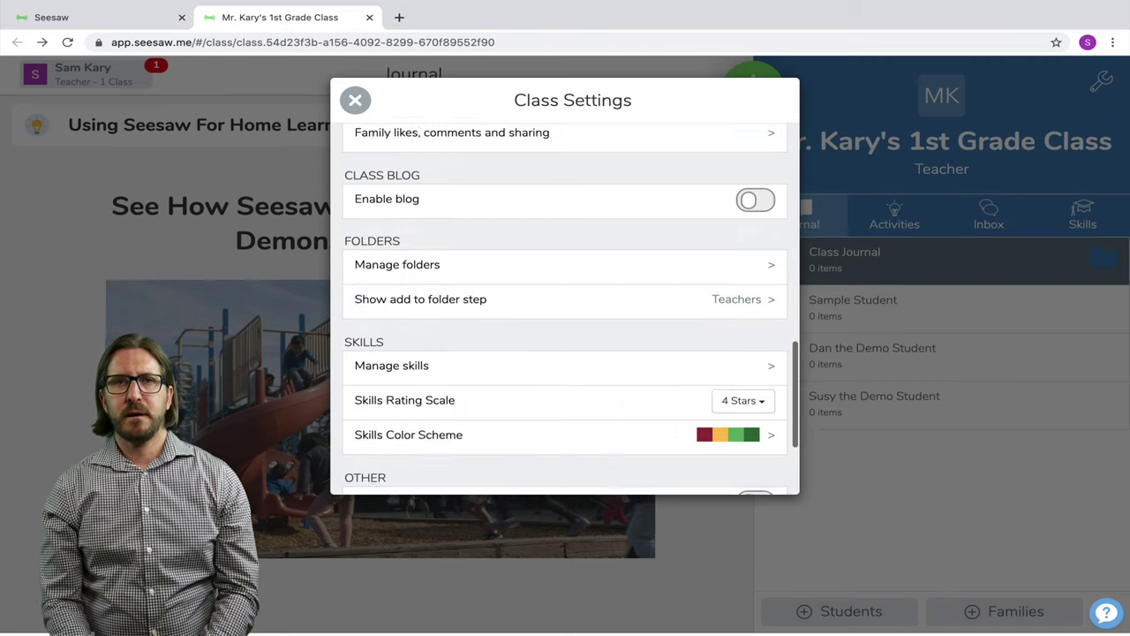
- Create a class folder named "Math" from the folder management settings
scroll(565, 309, "down", 1)
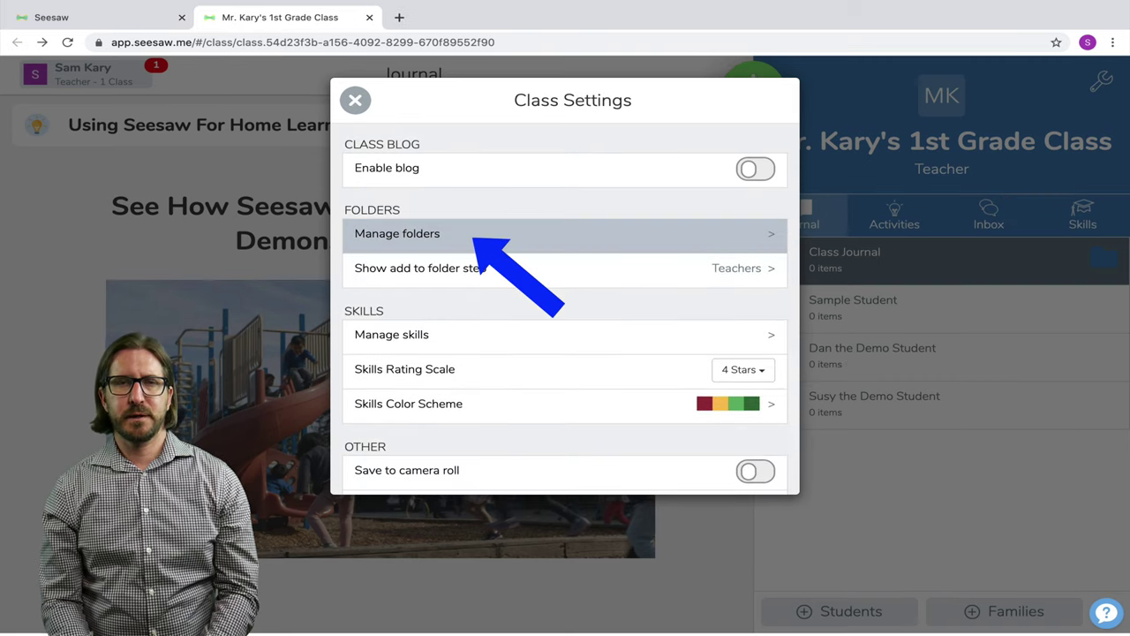
left_click(397, 234)
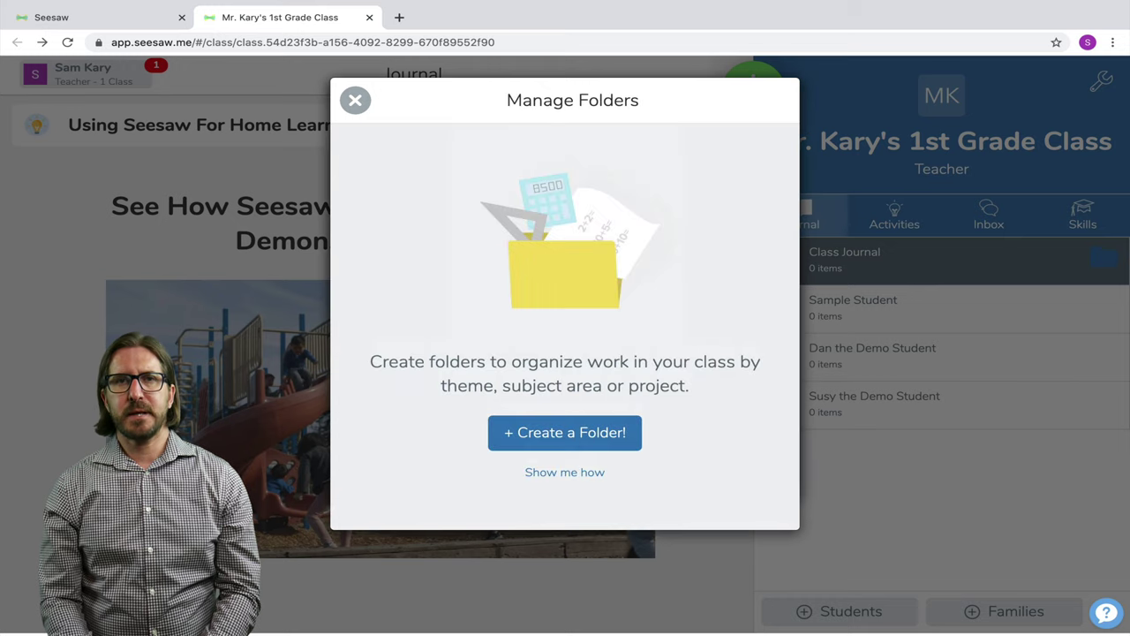
left_click(565, 432)
type("Math")
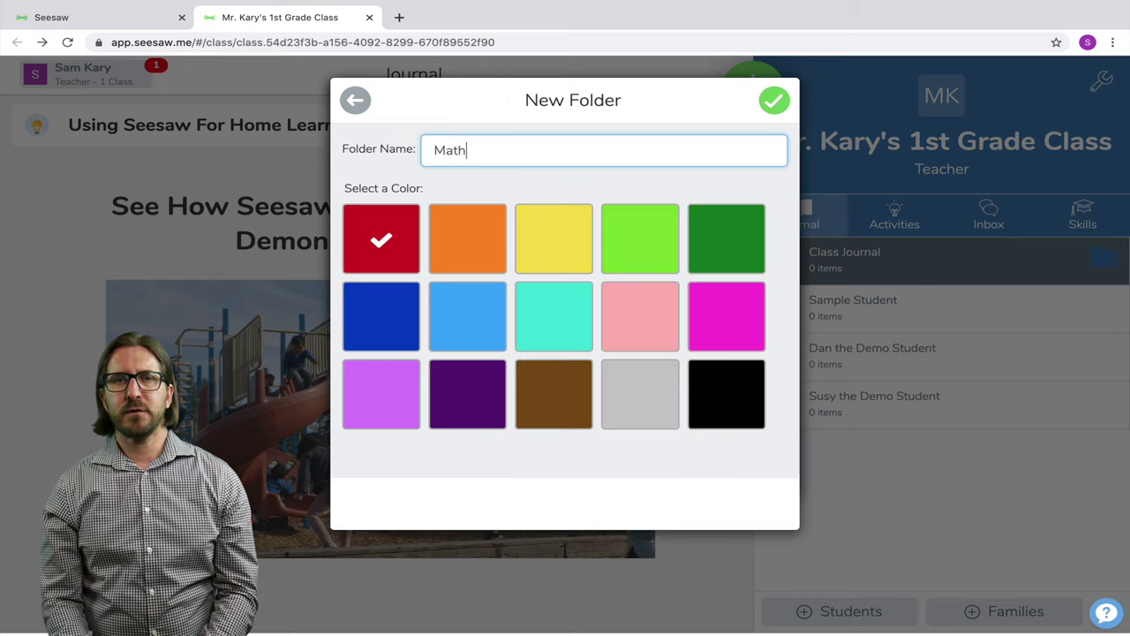
key("Return")
- Create a second class folder named "Reading" with the light green color
left_click(564, 502)
type("Reading")
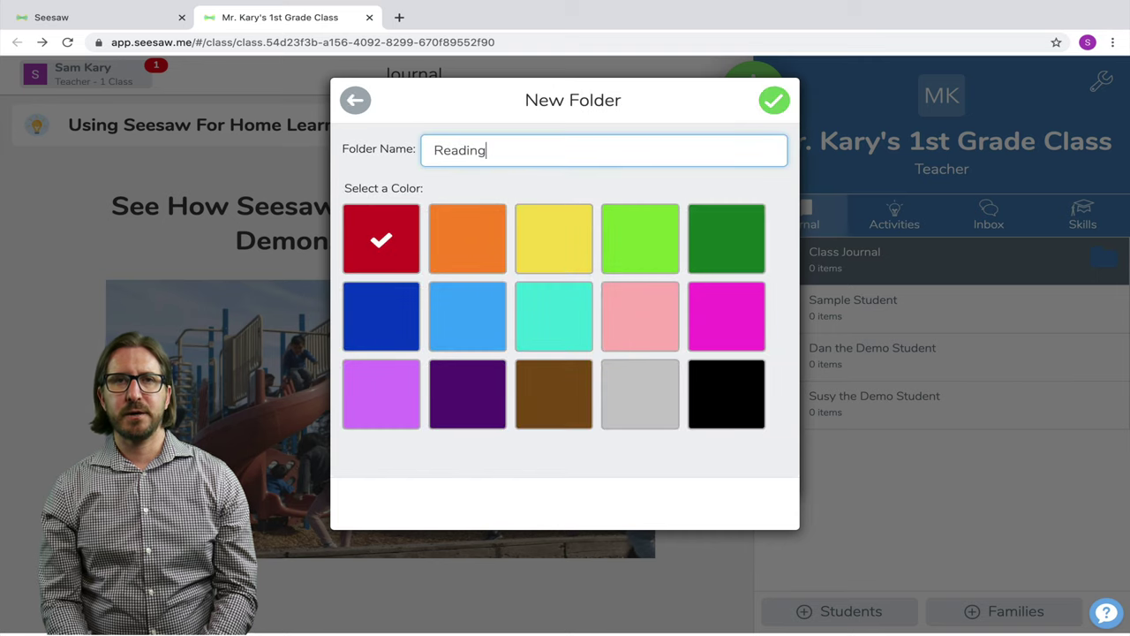
left_click(641, 238)
key("Return")
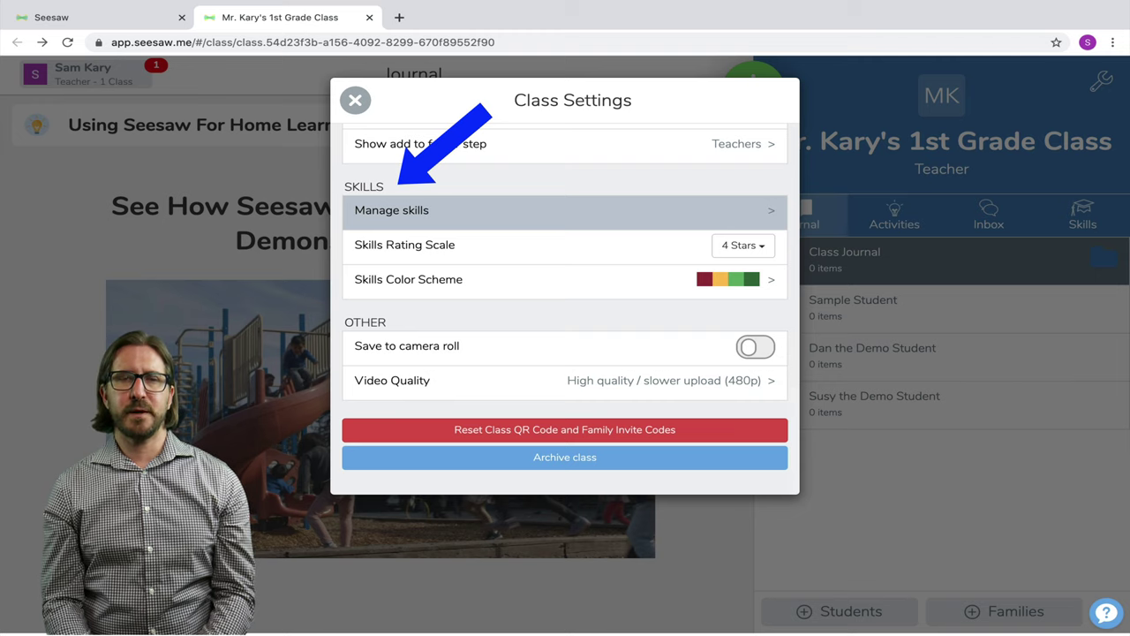
- Create a skill "Reading Comprehension" with quick code 4.ELA.1, grade 1, subject English, category Literacy and a reading comprehension description
left_click(721, 212)
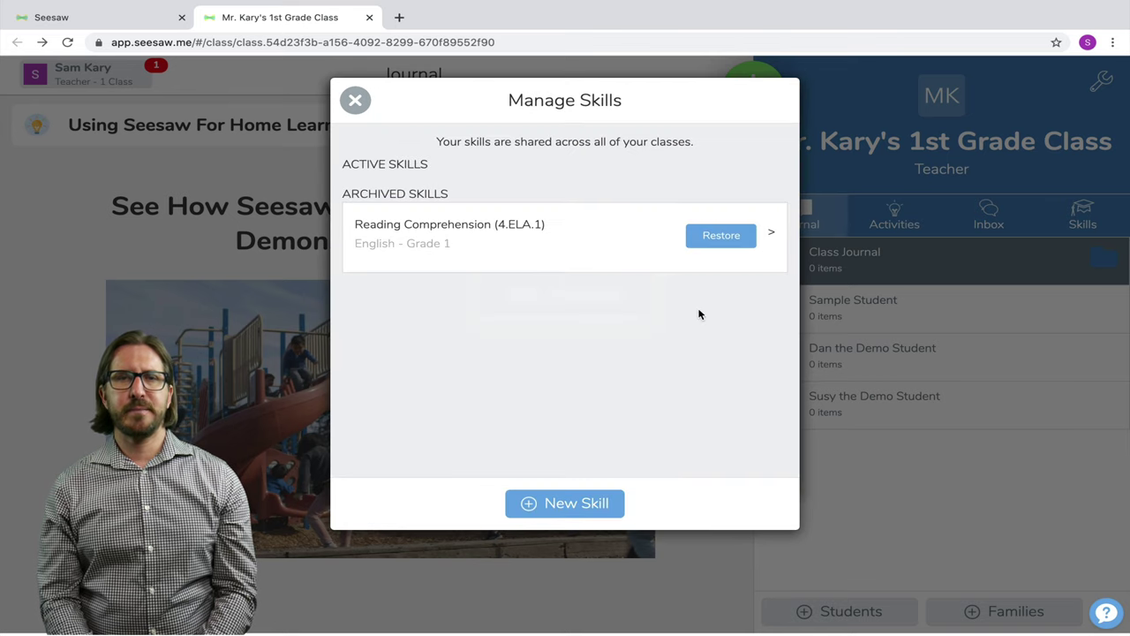
left_click(583, 510)
type("English")
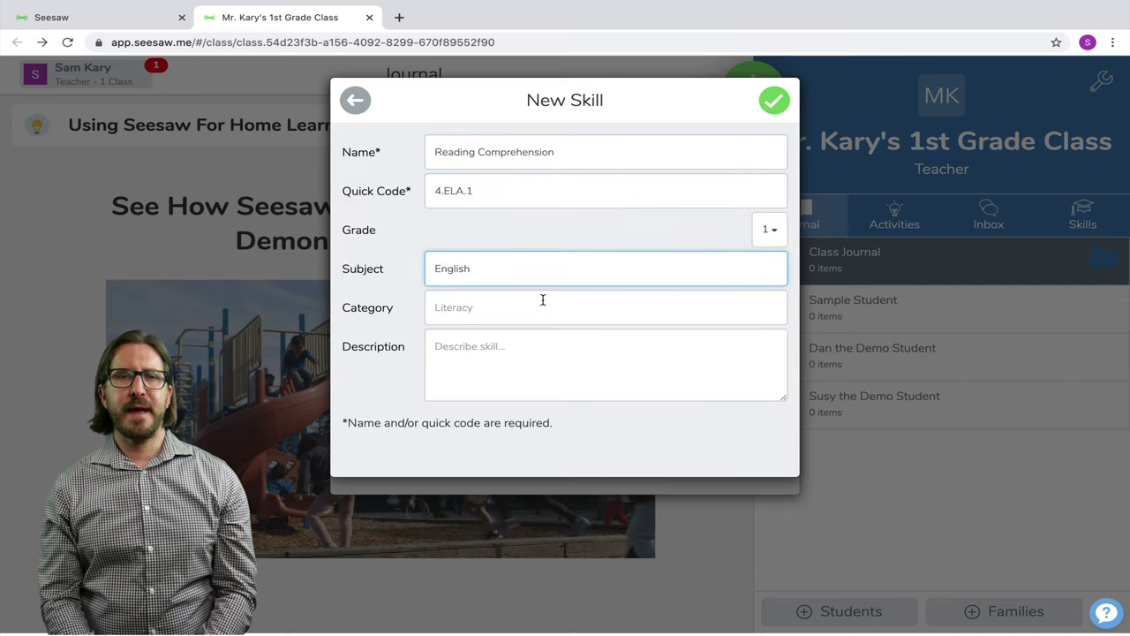
left_click(543, 300)
type("Literacy")
left_click(537, 346)
type("Reading compre")
type("sion")
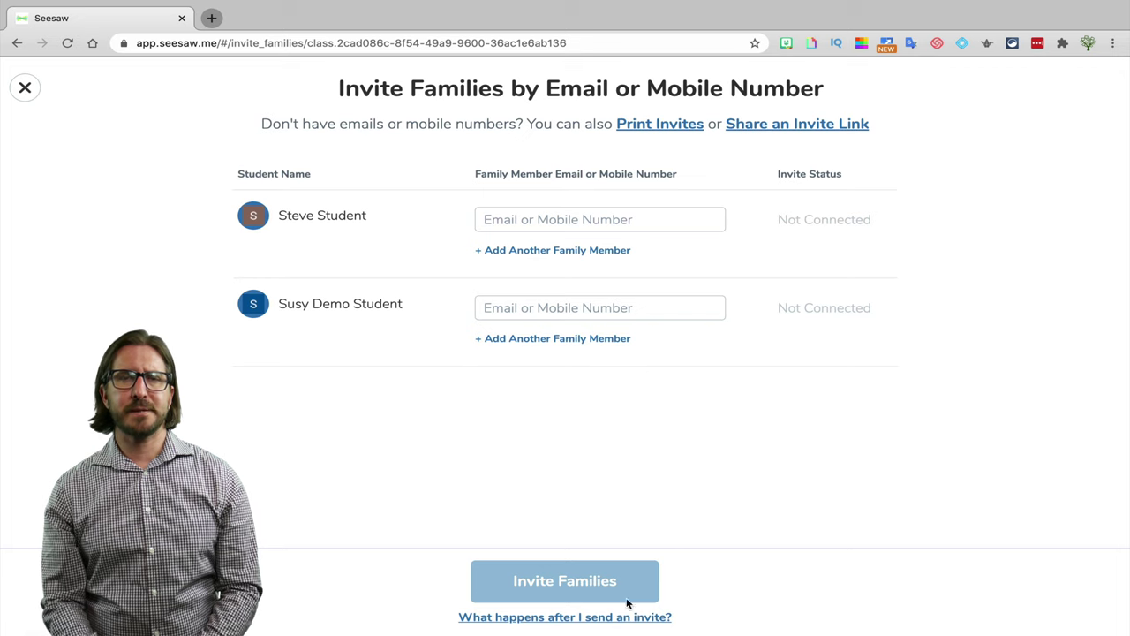
- Open the help on what happens after inviting families and read the article "What can families see?"
left_click(597, 621)
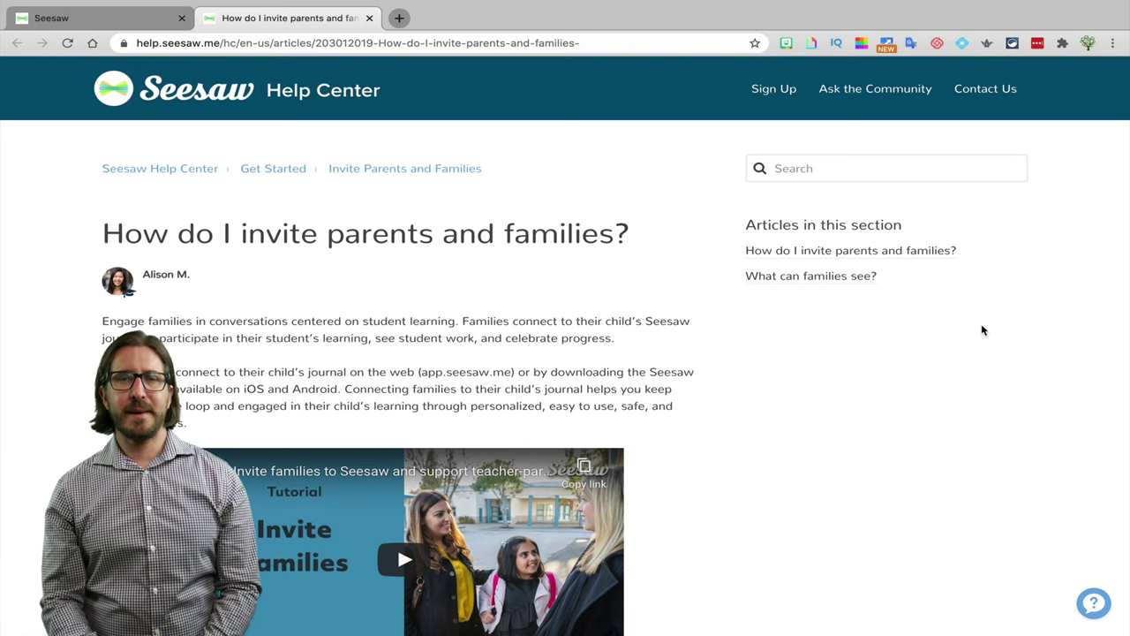
left_click(835, 277)
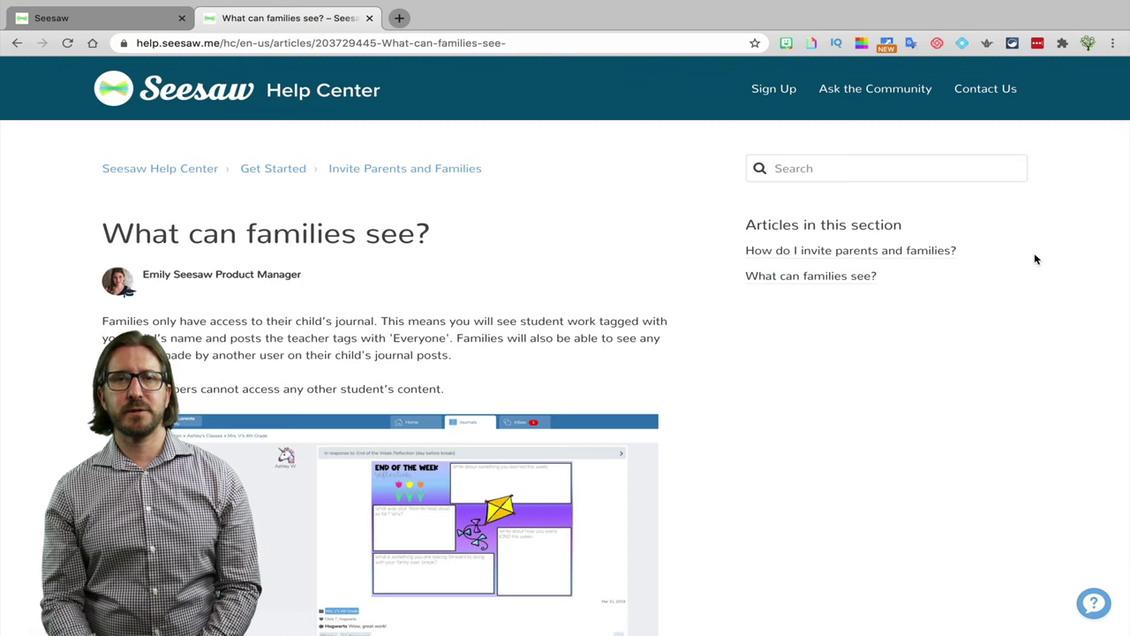
scroll(1036, 258, "down", 2)
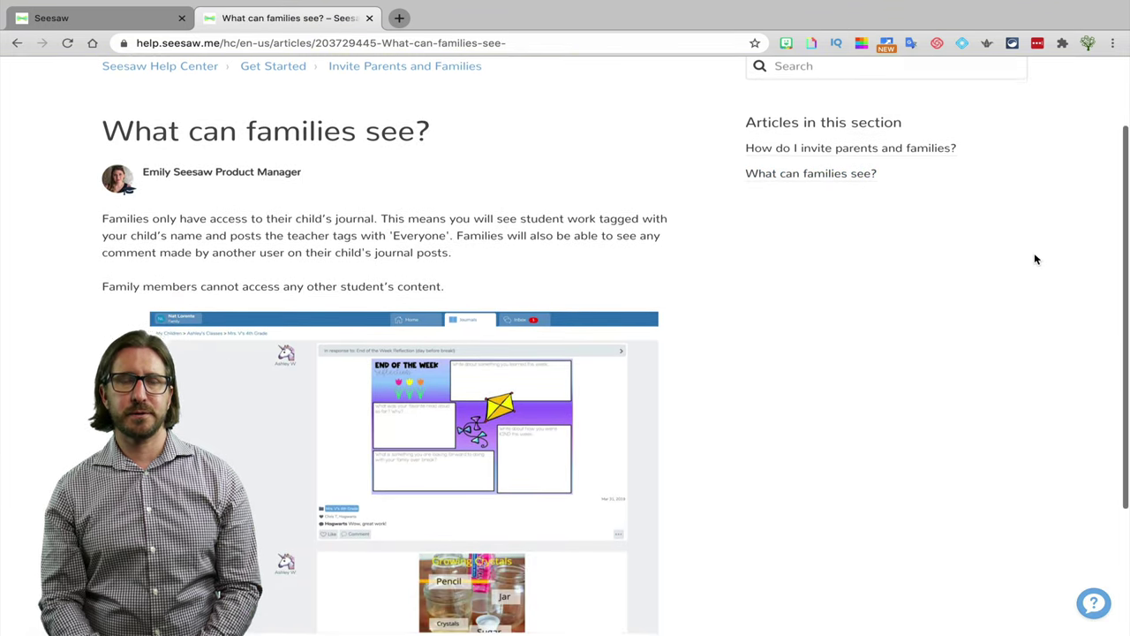
scroll(1036, 258, "down", 2)
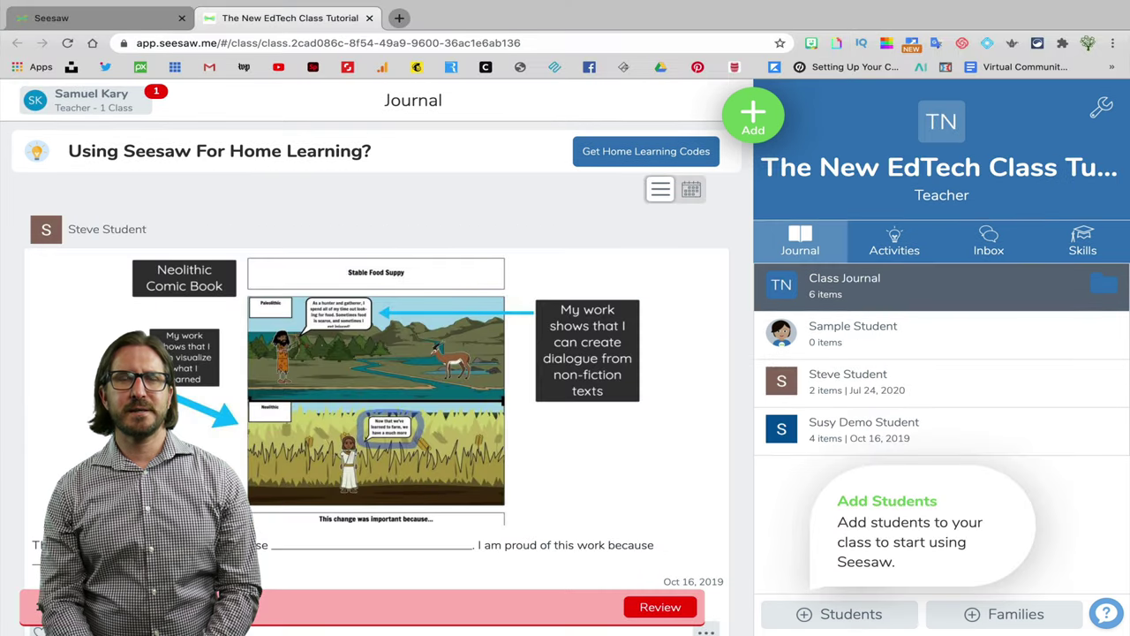
- Examine the student work posted in the class journal, and look through a single student's journal items
scroll(380, 397, "down", 1)
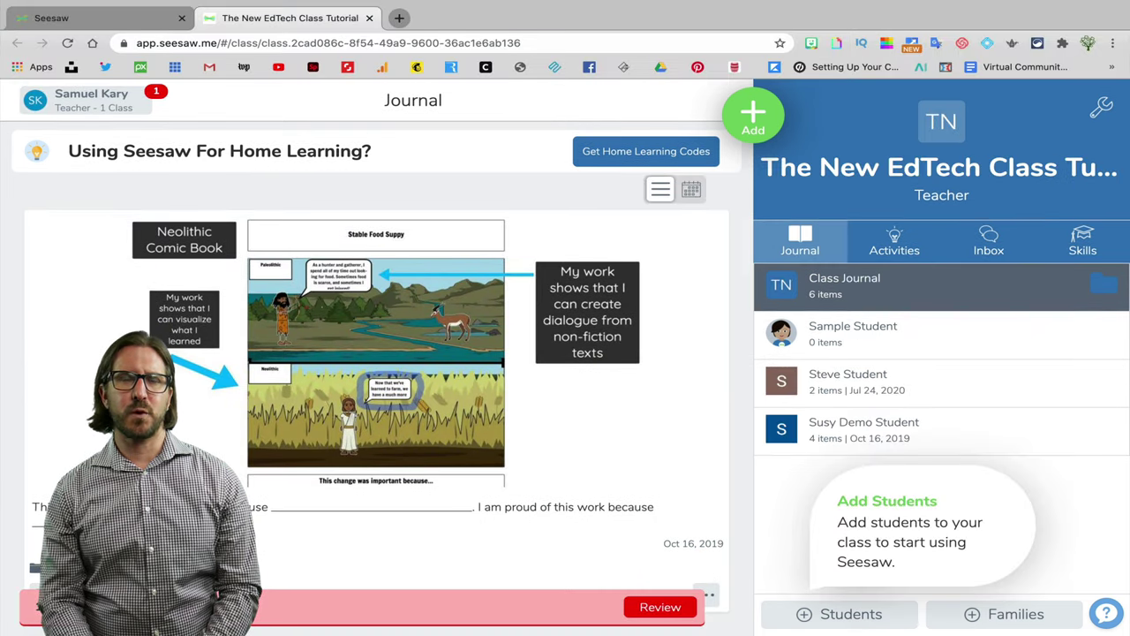
scroll(380, 397, "down", 10)
scroll(379, 398, "down", 10)
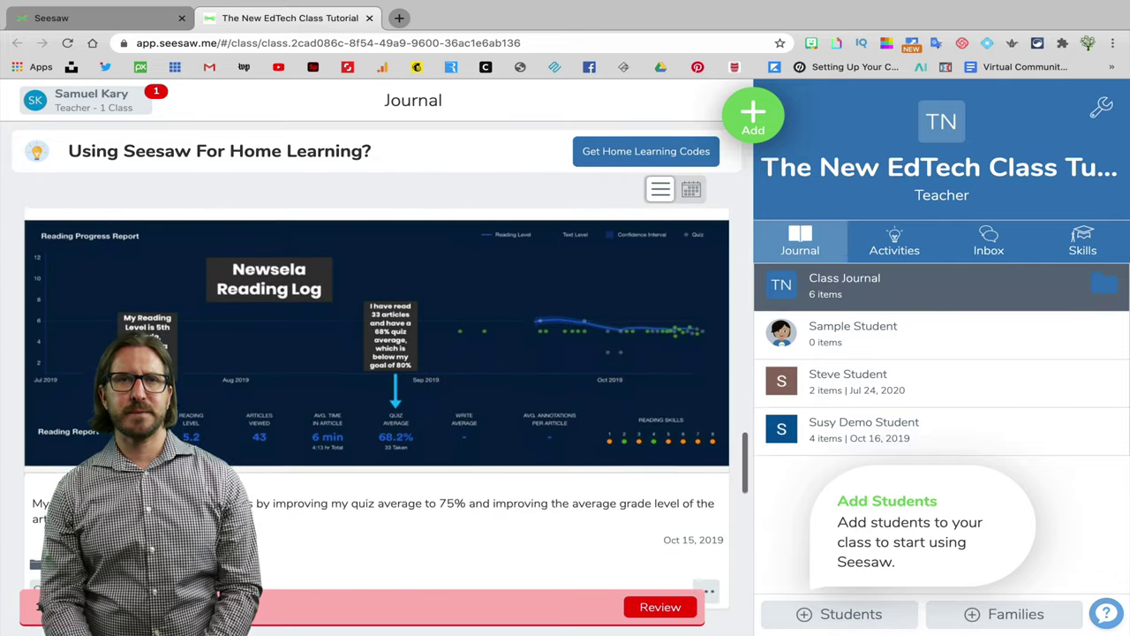
scroll(377, 415, "down", 6)
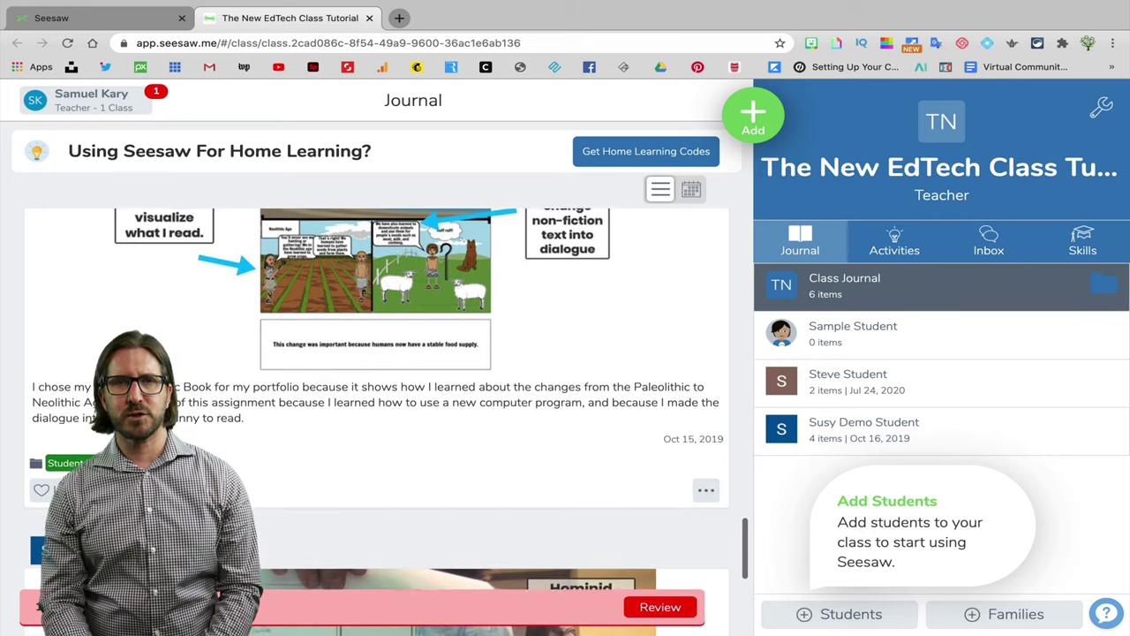
scroll(494, 397, "up", 1)
left_click(871, 394)
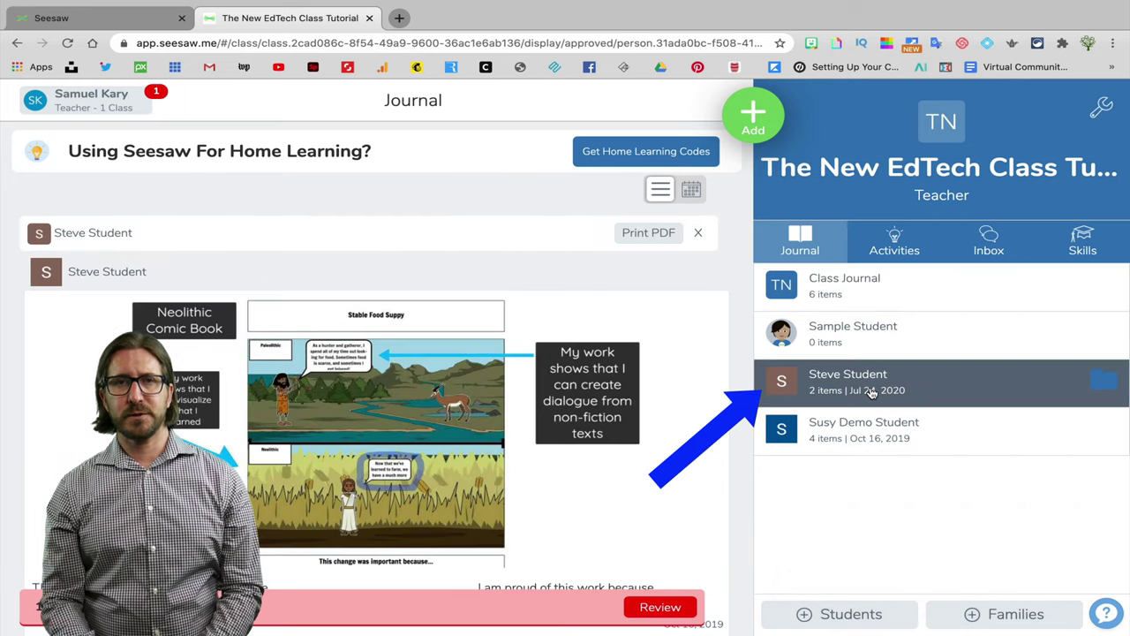
scroll(707, 346, "down", 7)
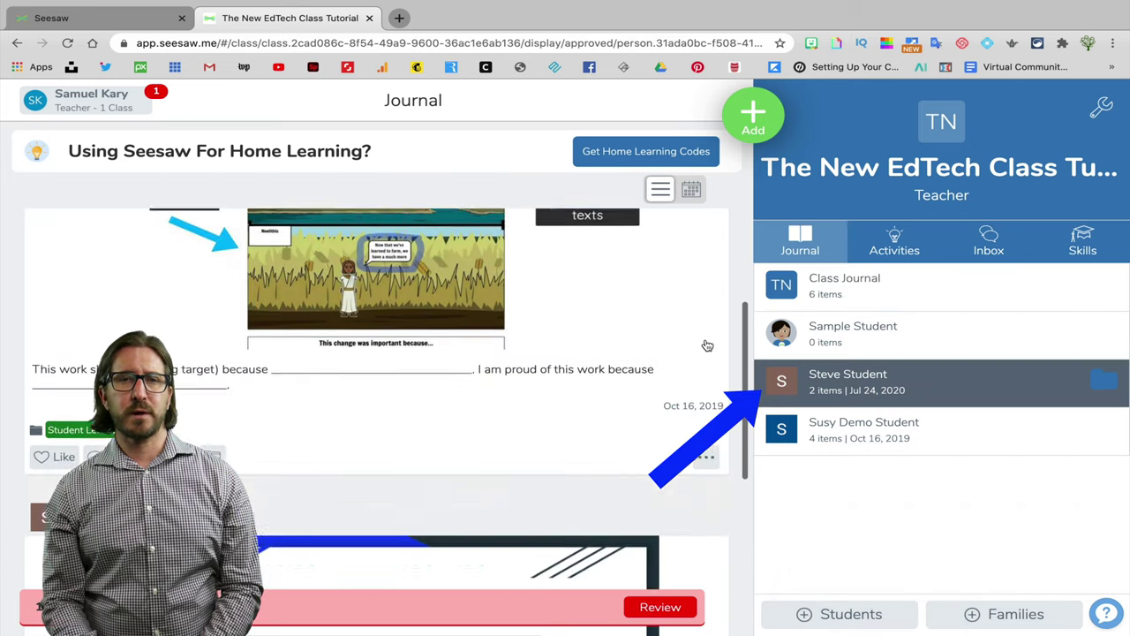
scroll(707, 345, "up", 5)
scroll(707, 345, "up", 3)
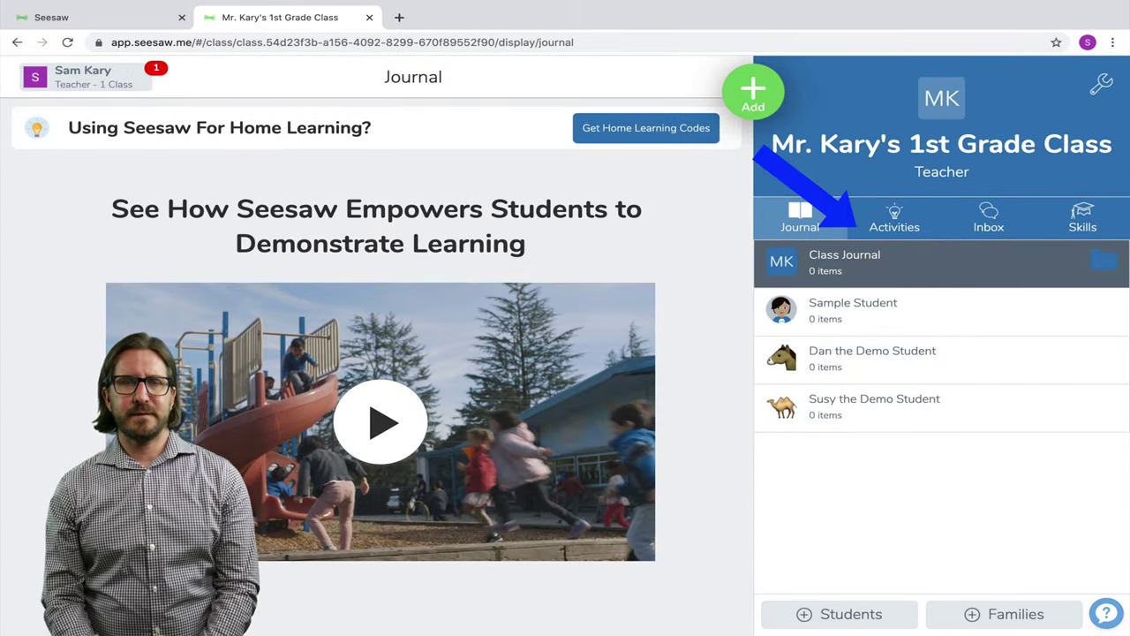
- Open the activity "Curious Moment: What Can You Create?" from the "Remote Learning: 1st Grade" collection and pause its audio instructions
left_click(895, 217)
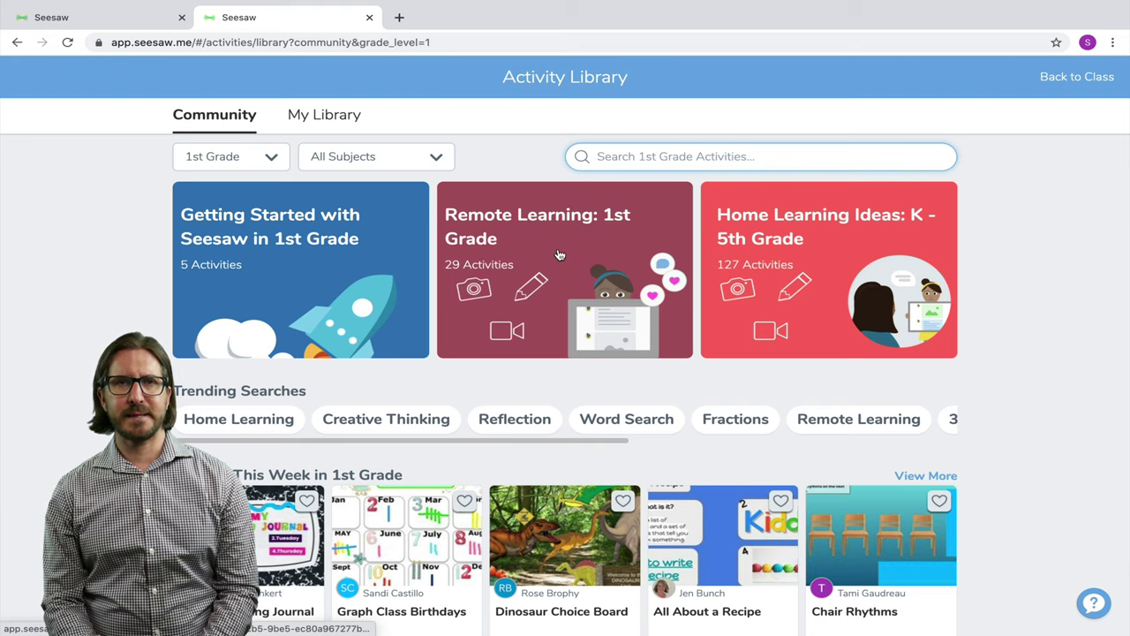
left_click(559, 255)
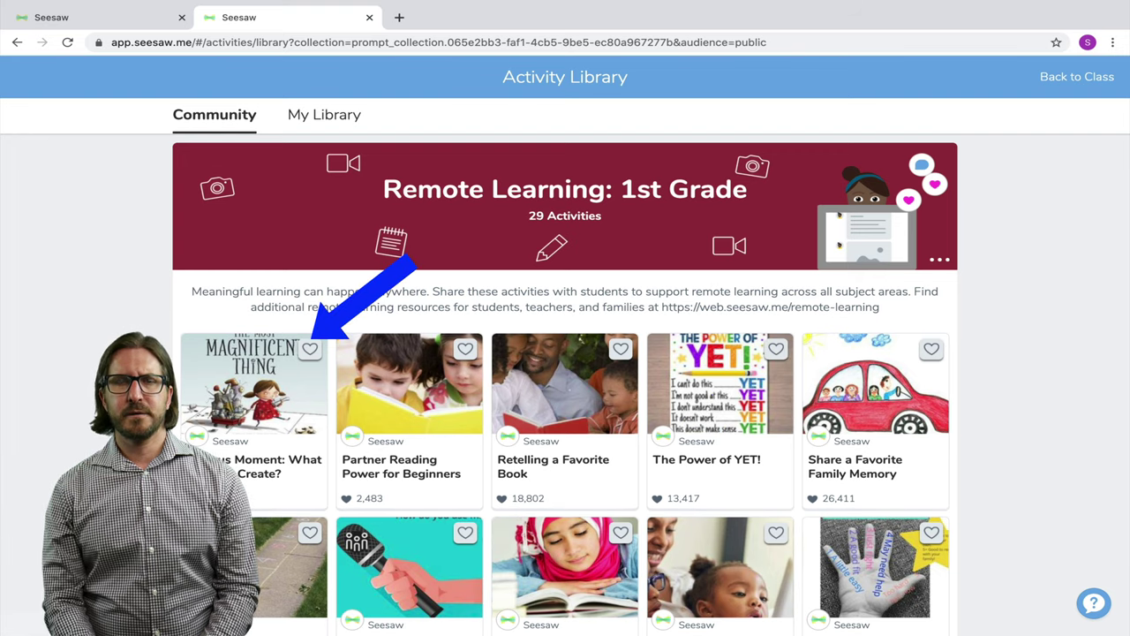
left_click(255, 388)
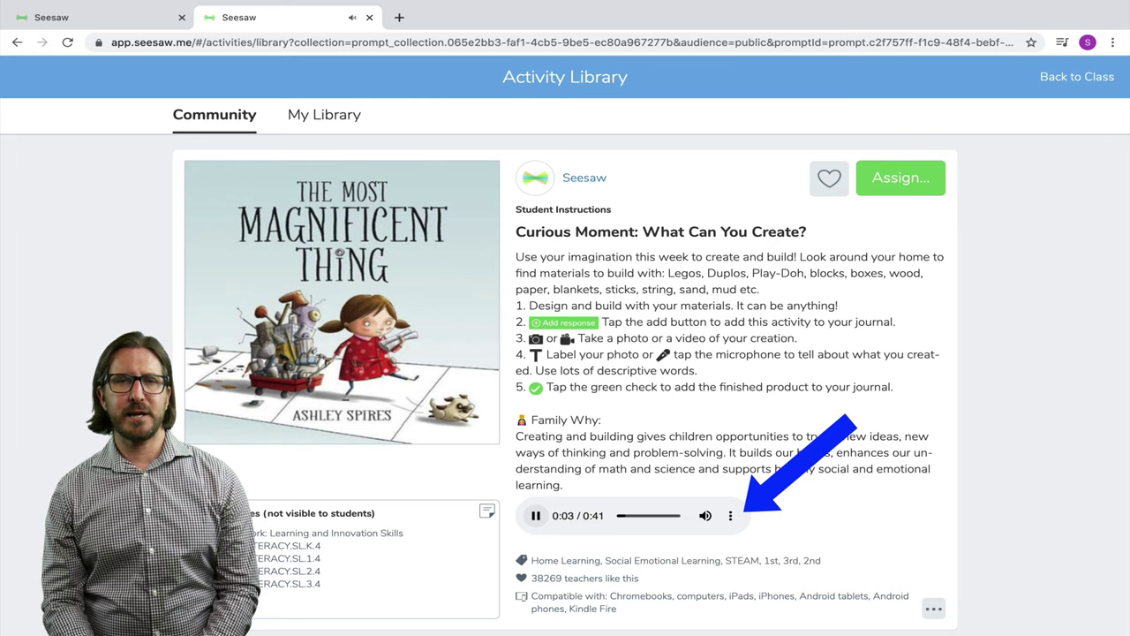
key("space")
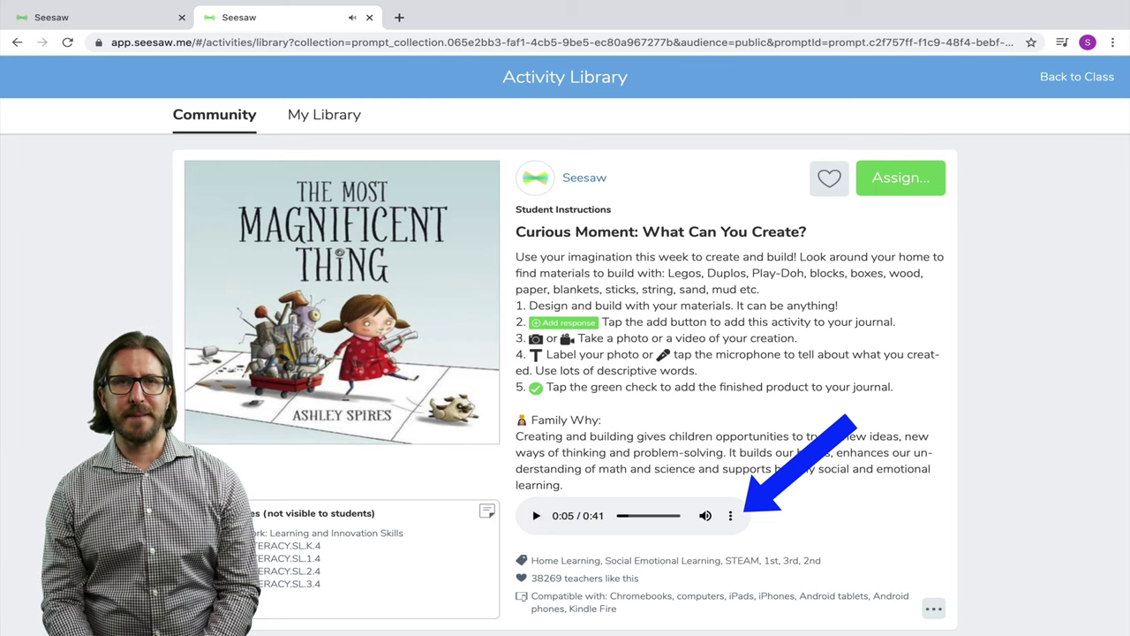
- Set up the activity's assignment for all students in the class, with the Reading folder and the Reading Comprehension (4.ELA.1) skill
left_click(900, 179)
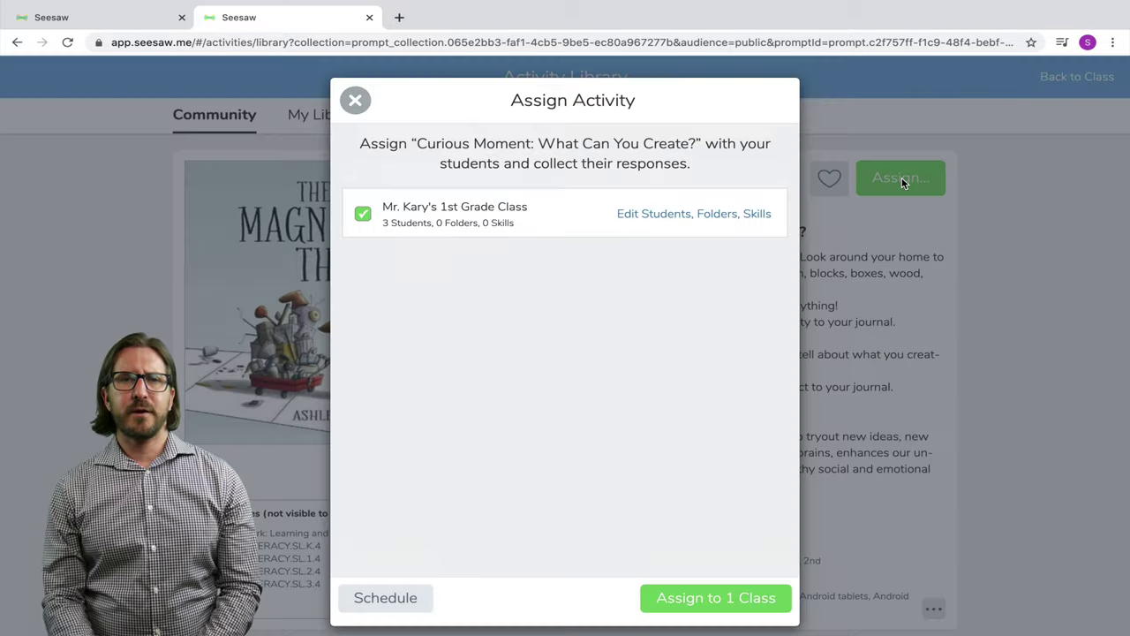
left_click(710, 214)
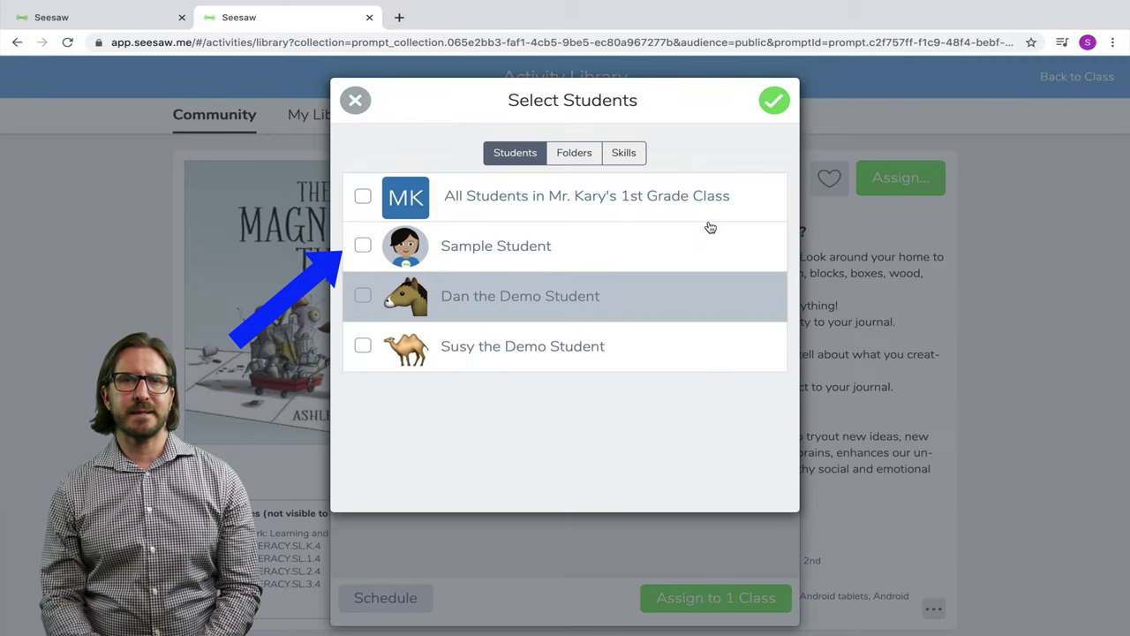
left_click(362, 199)
left_click(582, 153)
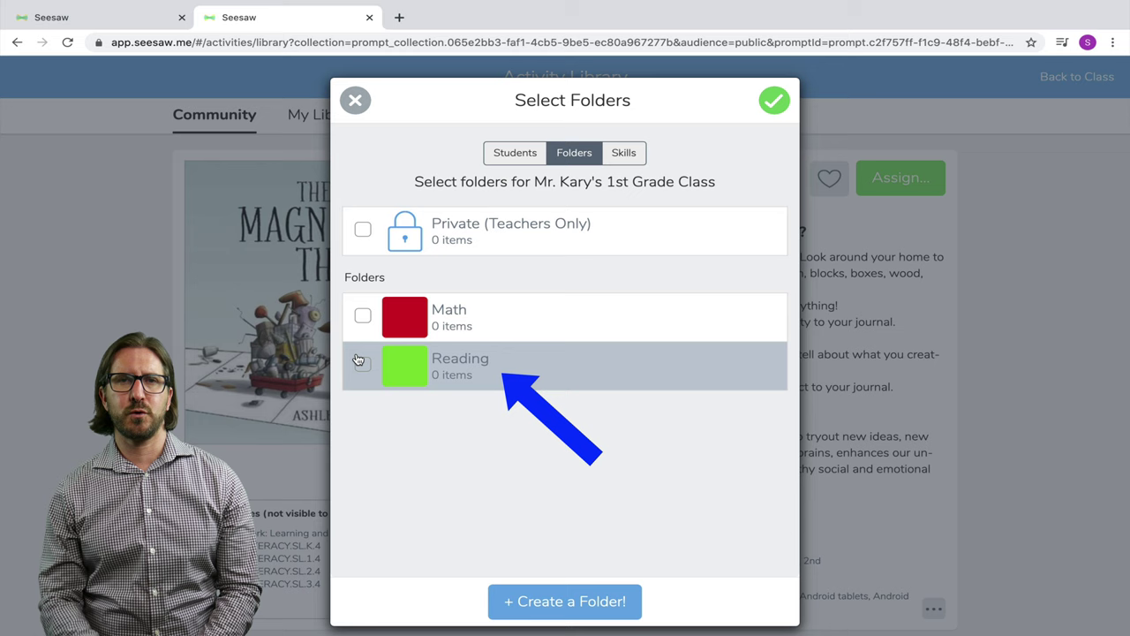
left_click(360, 363)
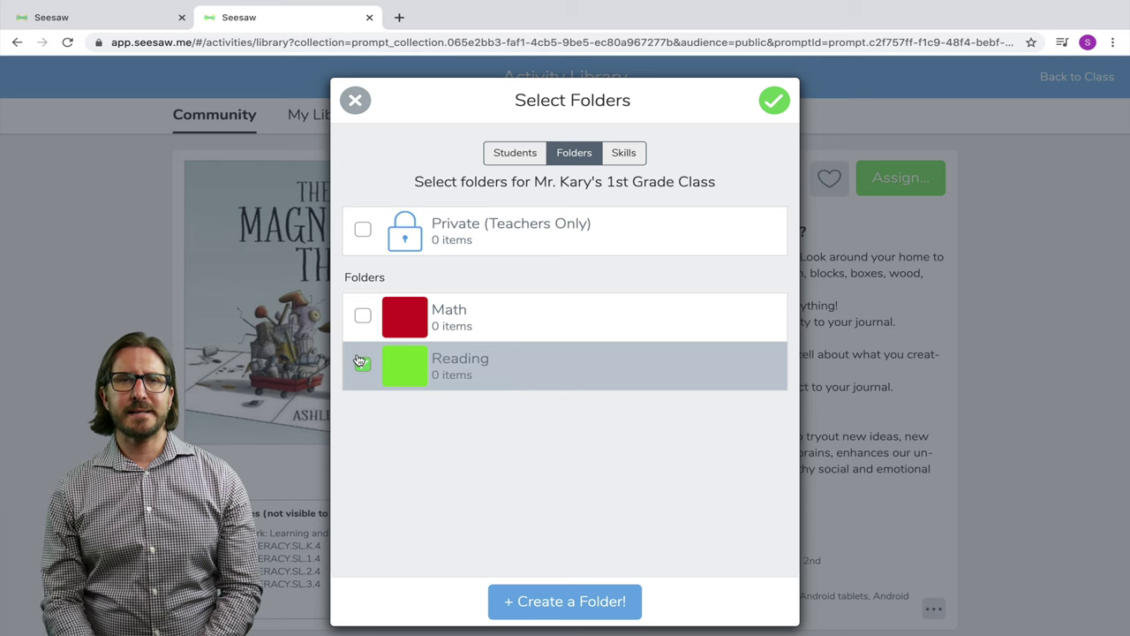
left_click(631, 150)
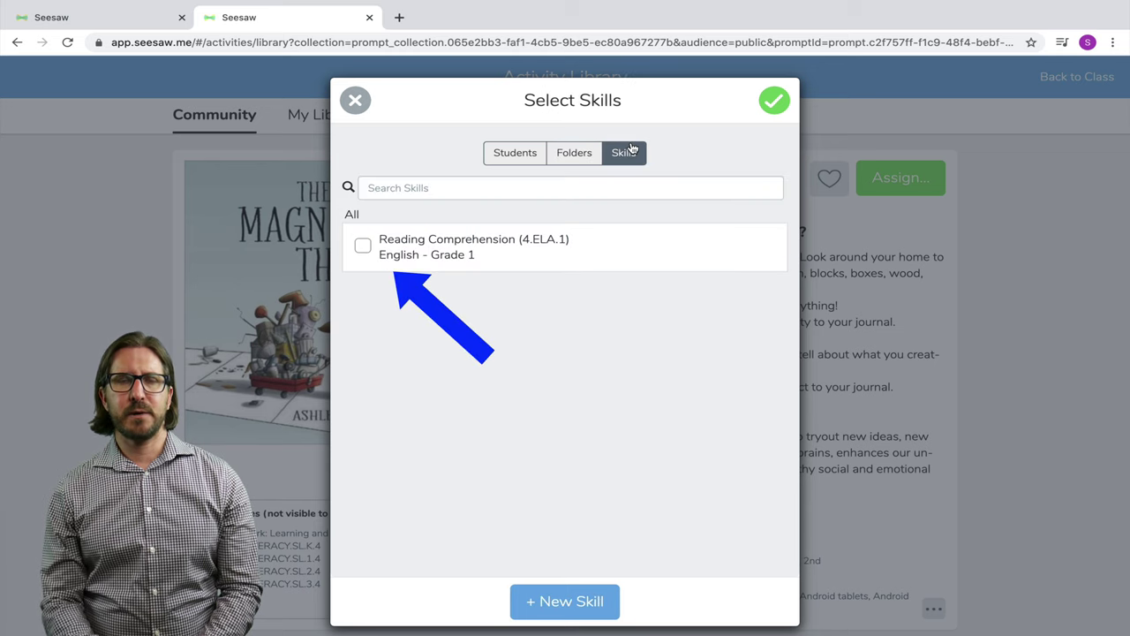
left_click(364, 247)
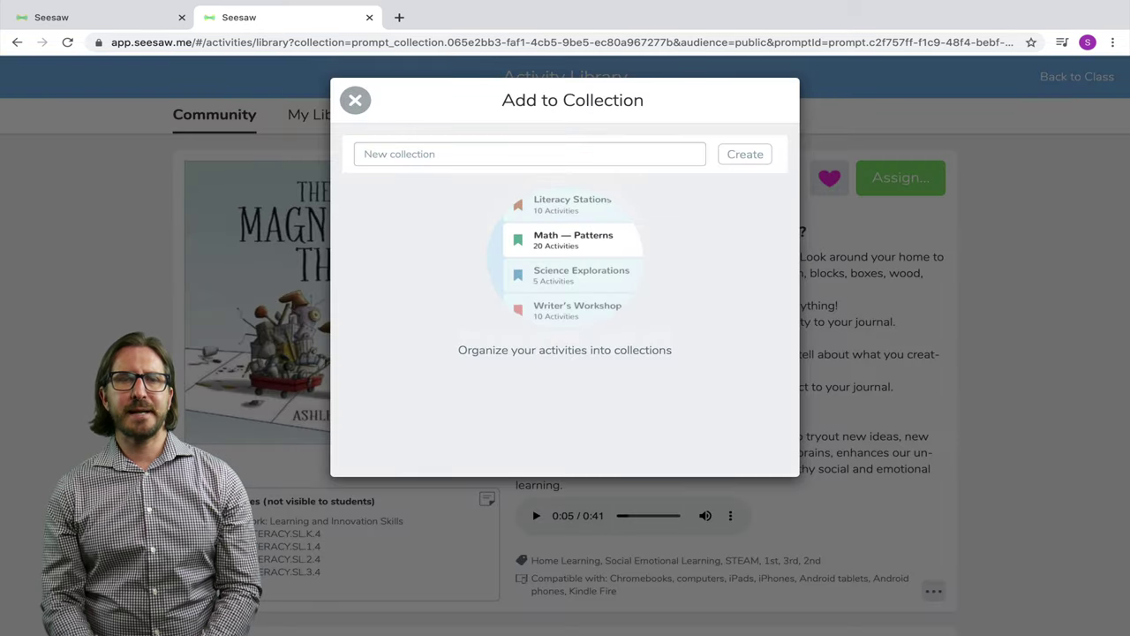
- Create an activity collection named "Math"
left_click(573, 155)
type("Math")
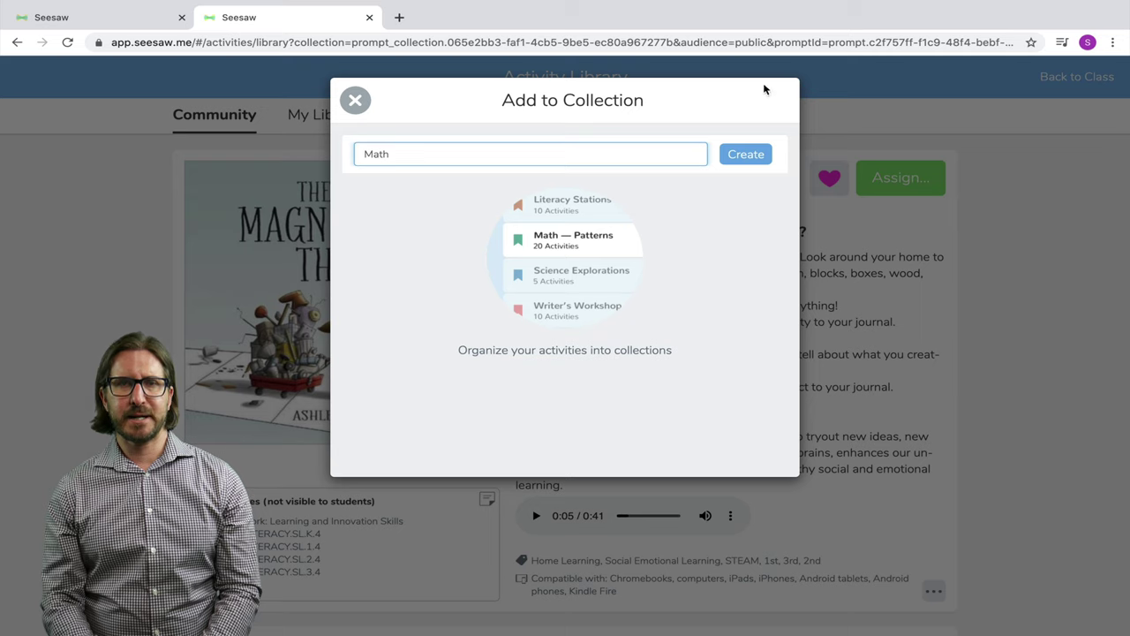
left_click(752, 153)
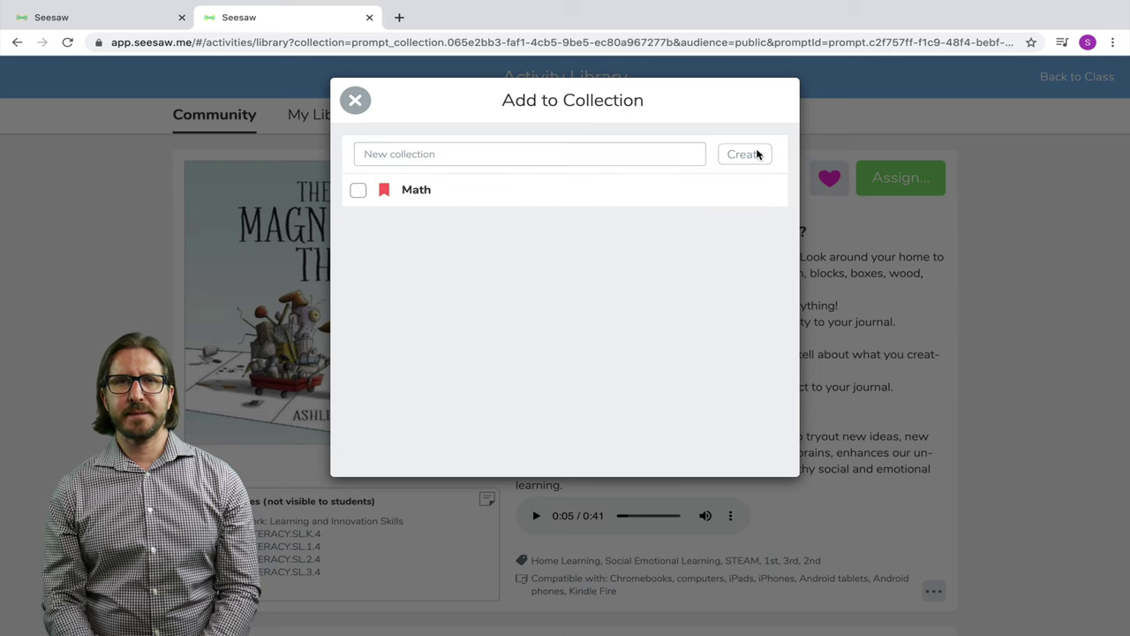
- Create a second activity collection named "Reading" and add the "Curious Moment" activity to it
left_click(398, 155)
type("Reading")
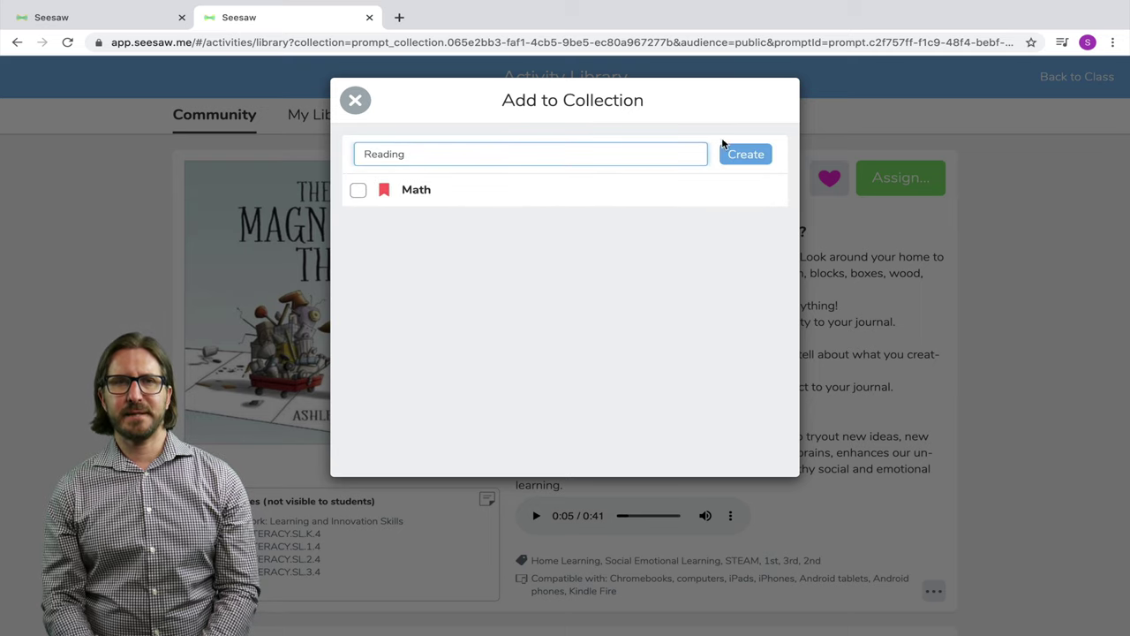
left_click(732, 154)
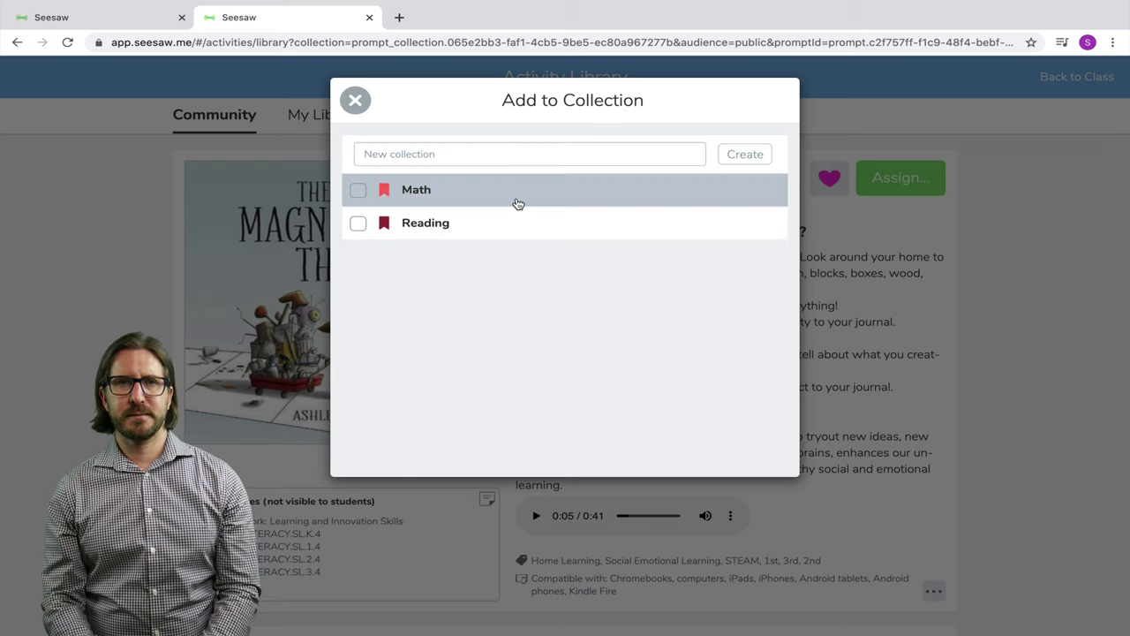
left_click(360, 226)
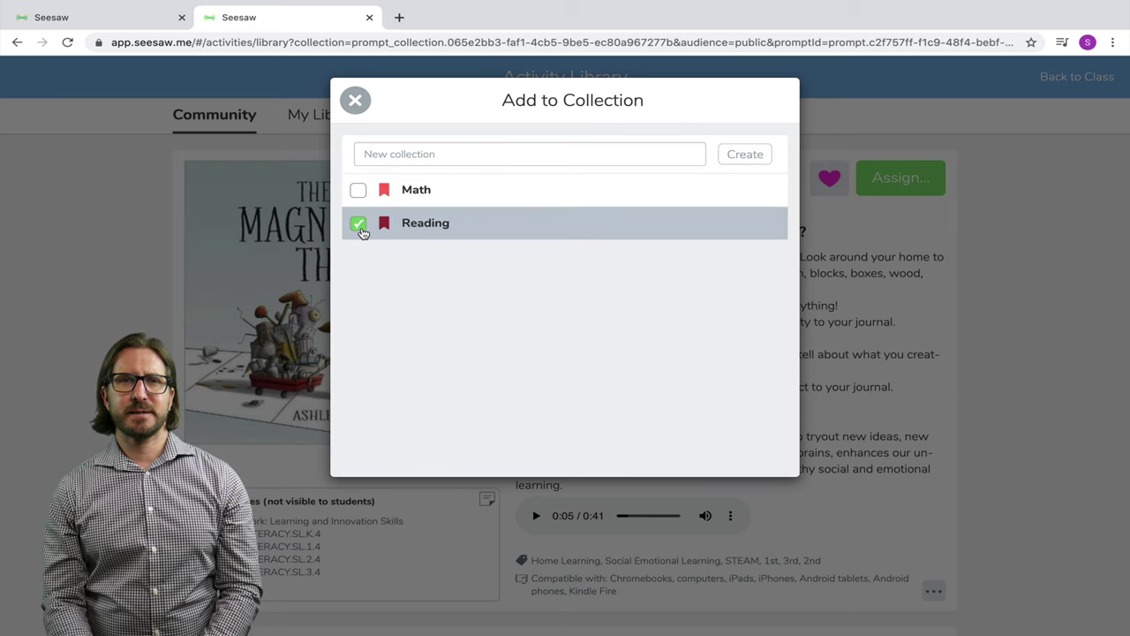
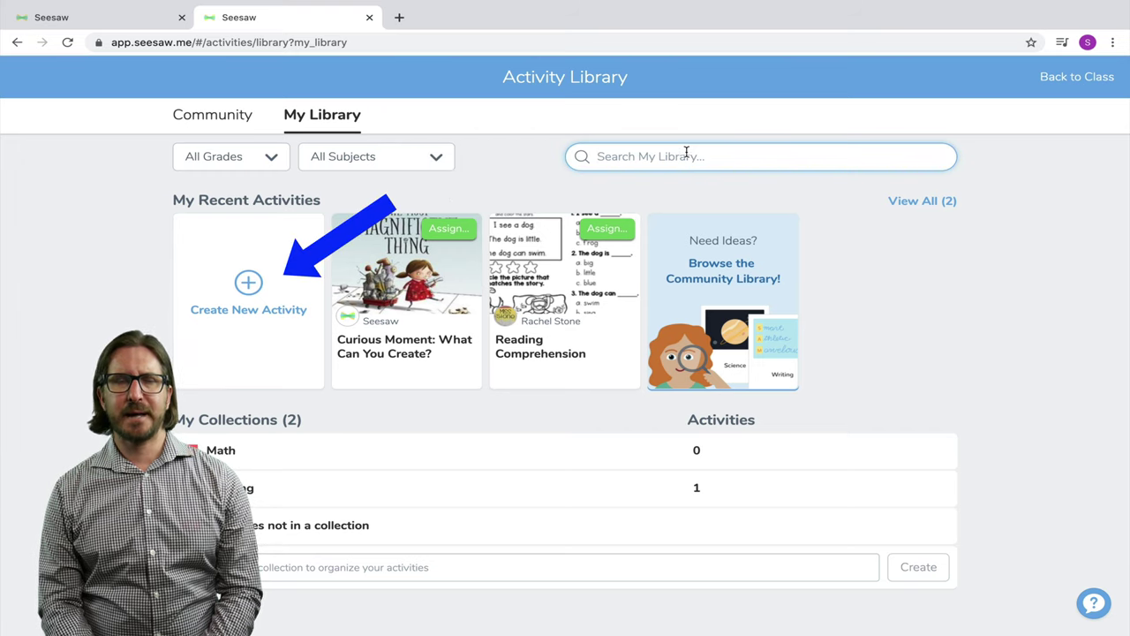
- Create a new activity named "Math Practice" in the personal library and start recording voice instructions for it
left_click(232, 298)
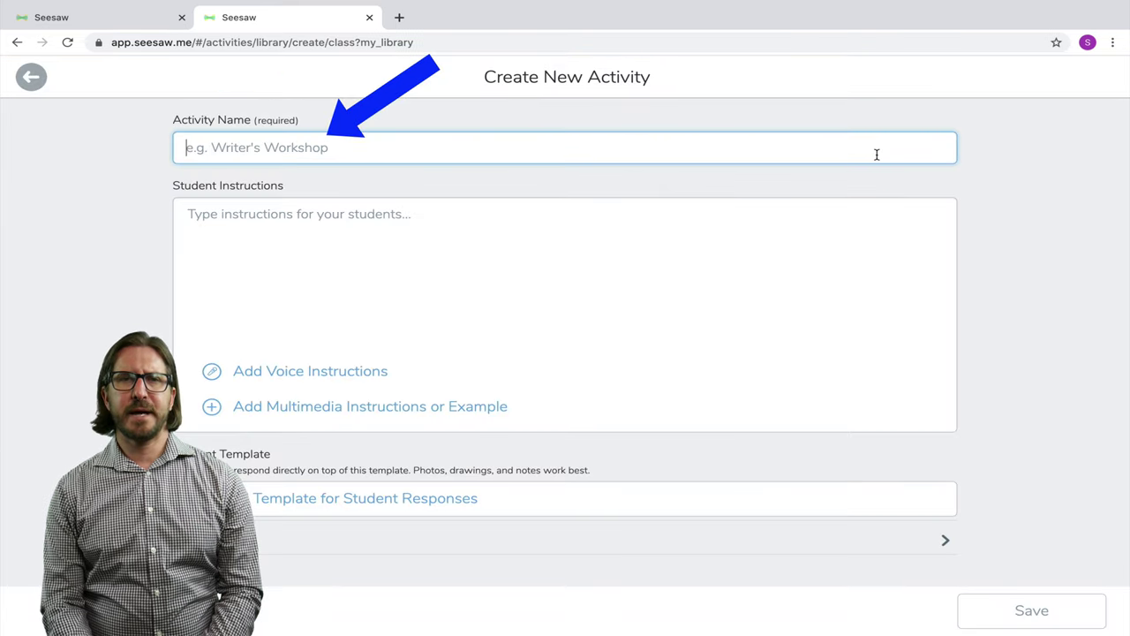
type("Math Prac")
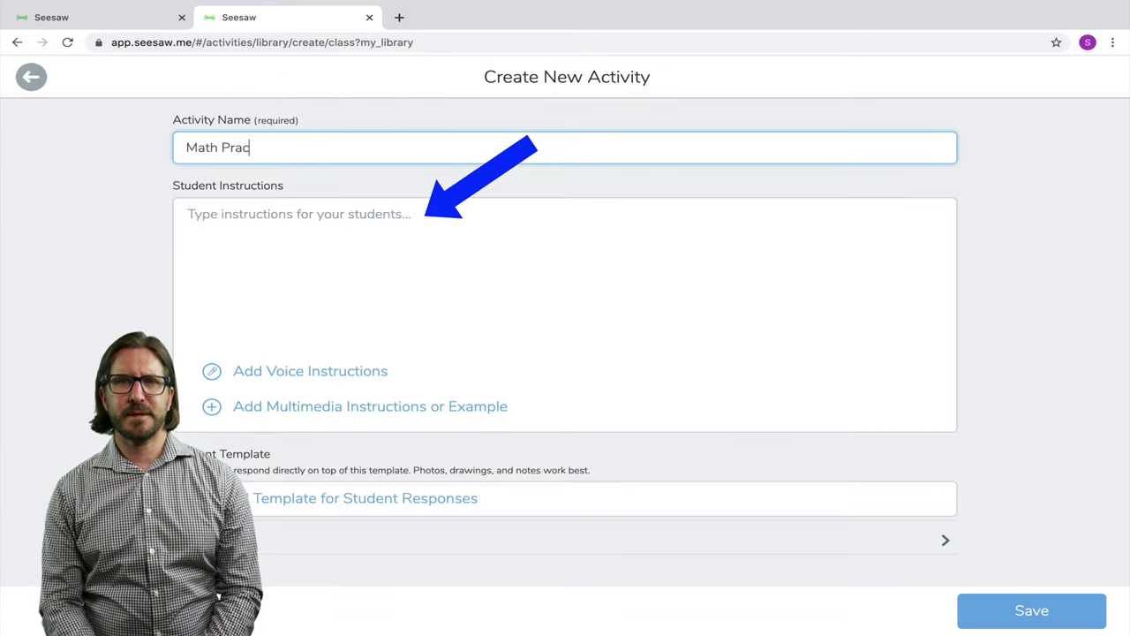
type("tice")
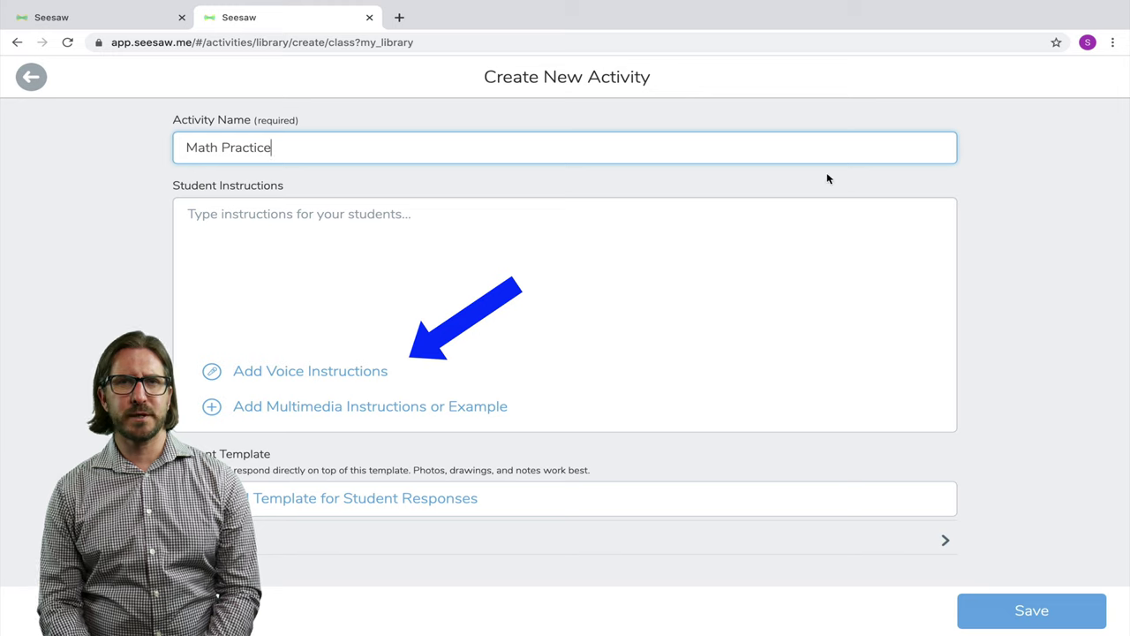
left_click(385, 373)
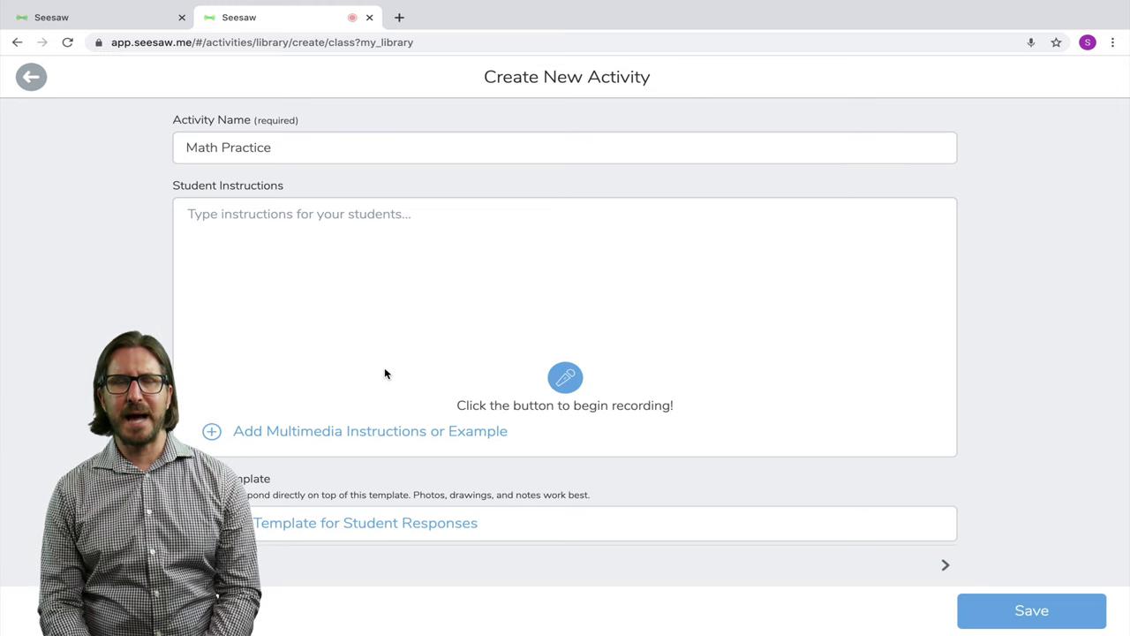
left_click(565, 377)
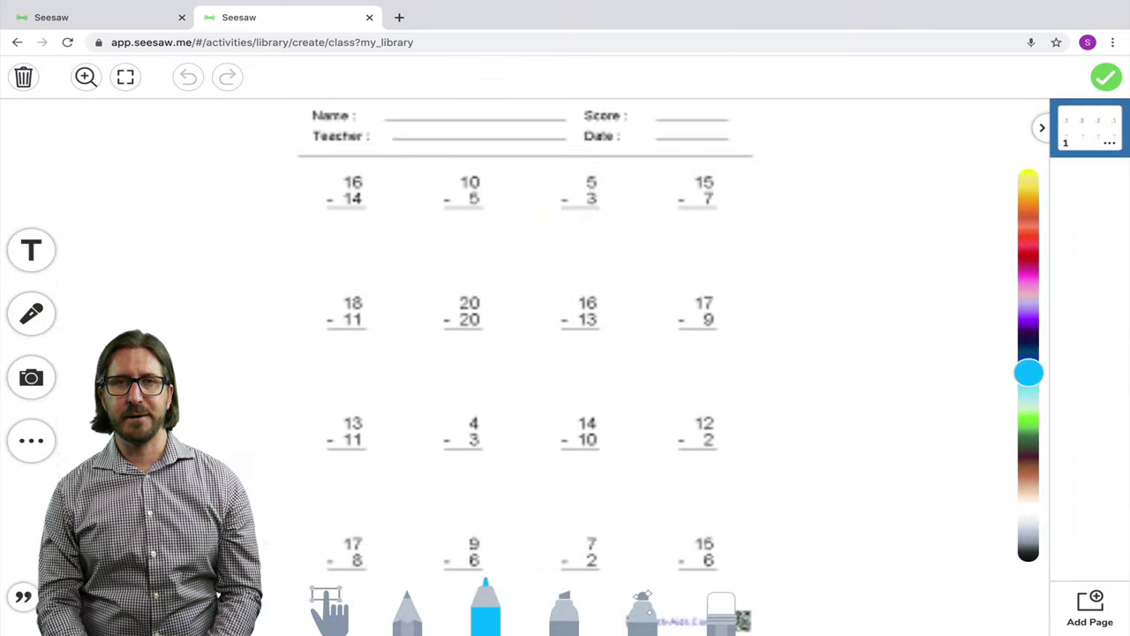
- Handwrite 30 in pencil under the first problem of the worksheet and attach the worksheet as the student template
left_click(407, 609)
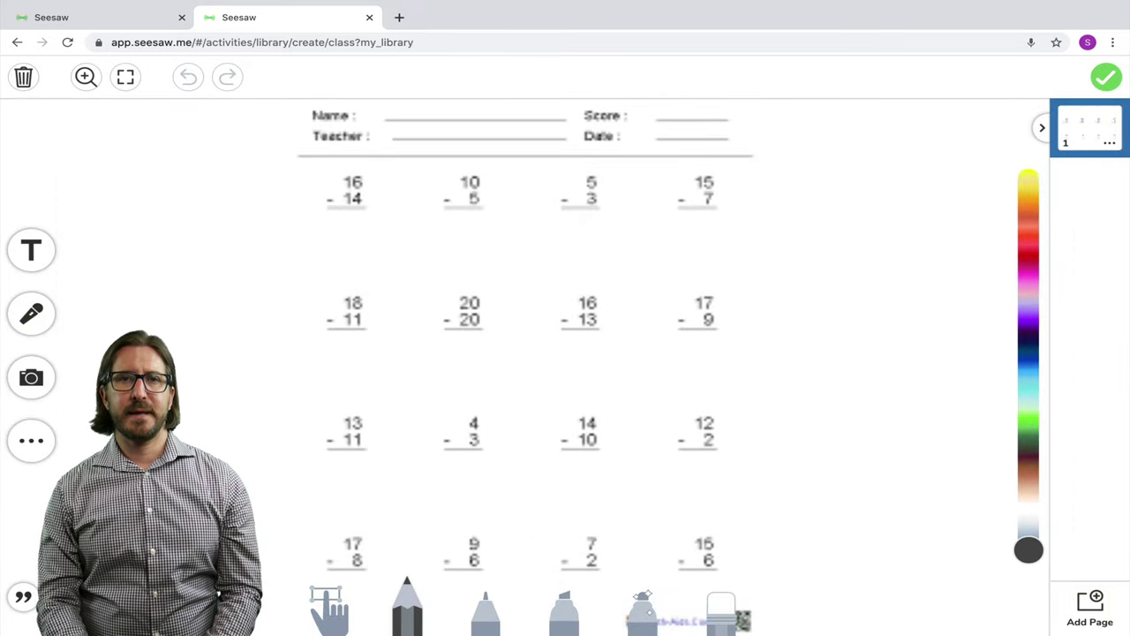
mouse_move(329, 221)
left_mouse_down()
mouse_move(340, 253)
mouse_move(328, 256)
left_mouse_up()
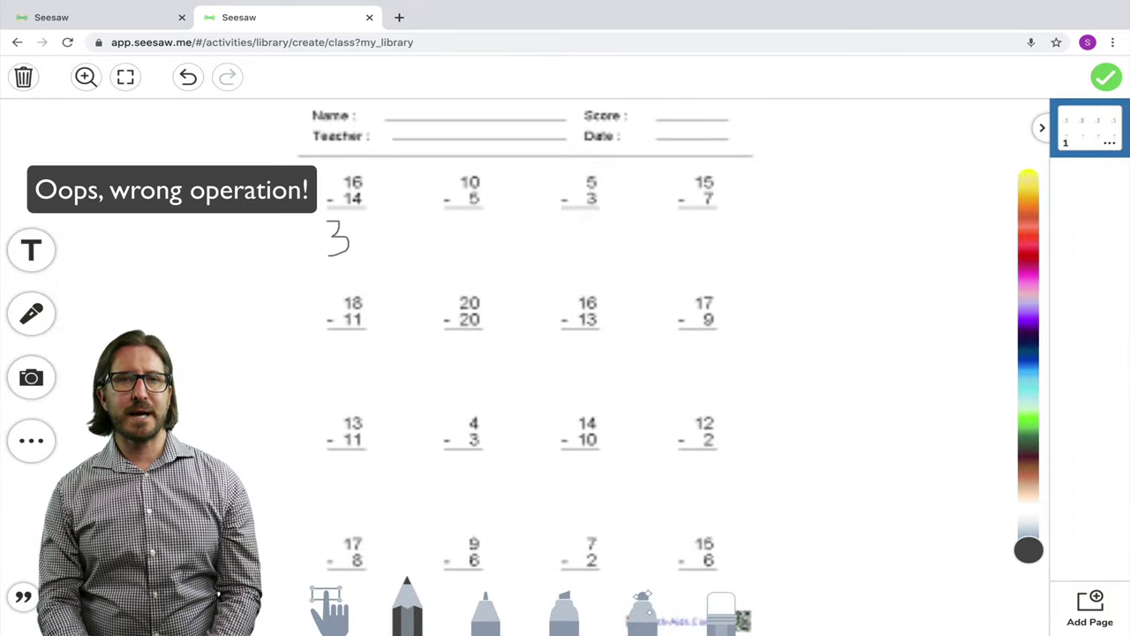
mouse_move(370, 218)
left_mouse_down()
mouse_move(380, 241)
mouse_move(369, 220)
left_mouse_up()
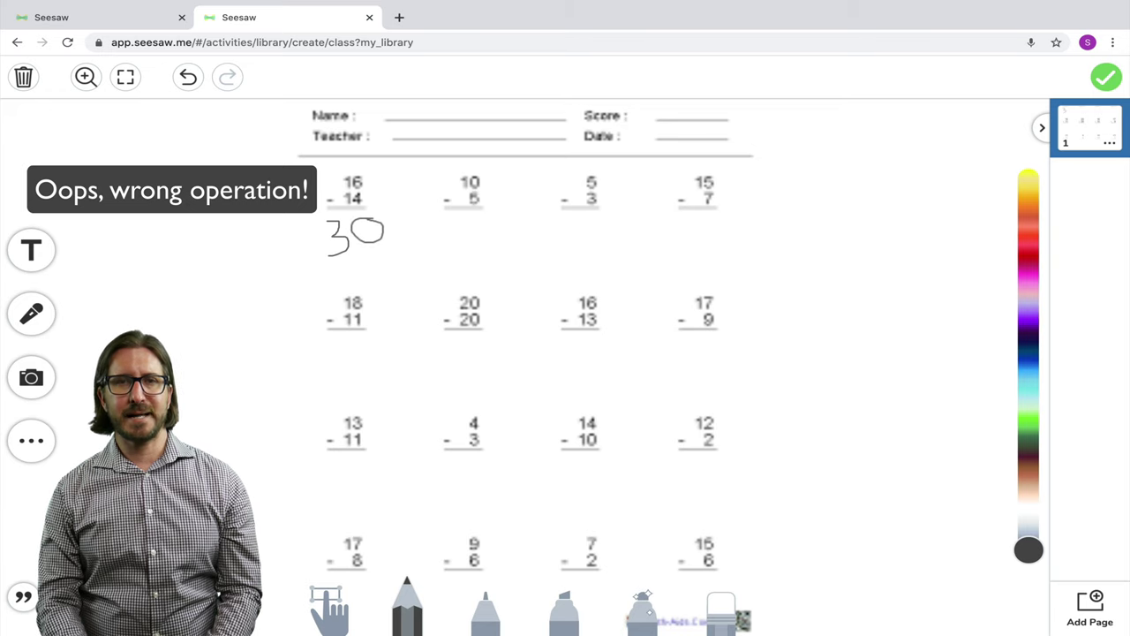
left_click(1104, 78)
- Save the Math Practice activity, assign it to the 1st Grade class and return to the class
scroll(671, 267, "down", 2)
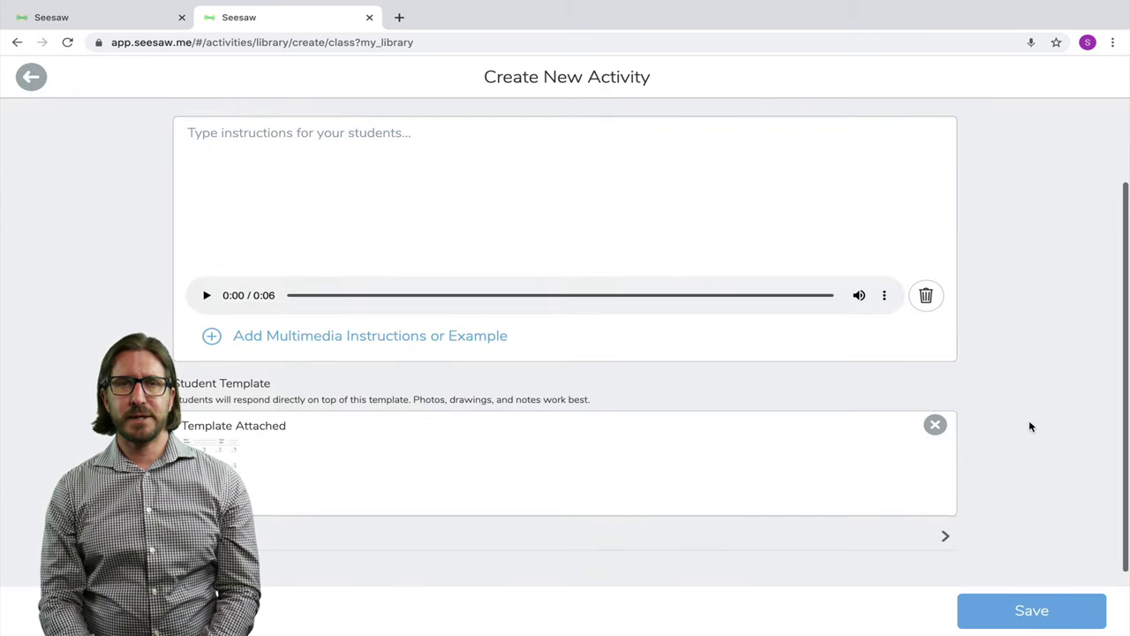
left_click(1044, 623)
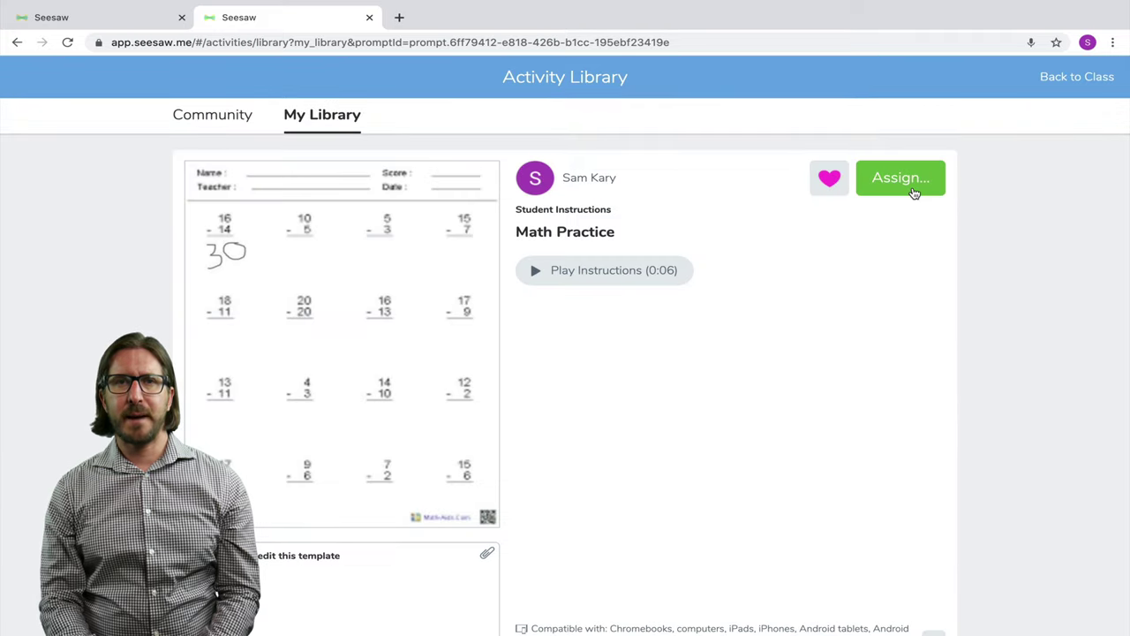
left_click(913, 192)
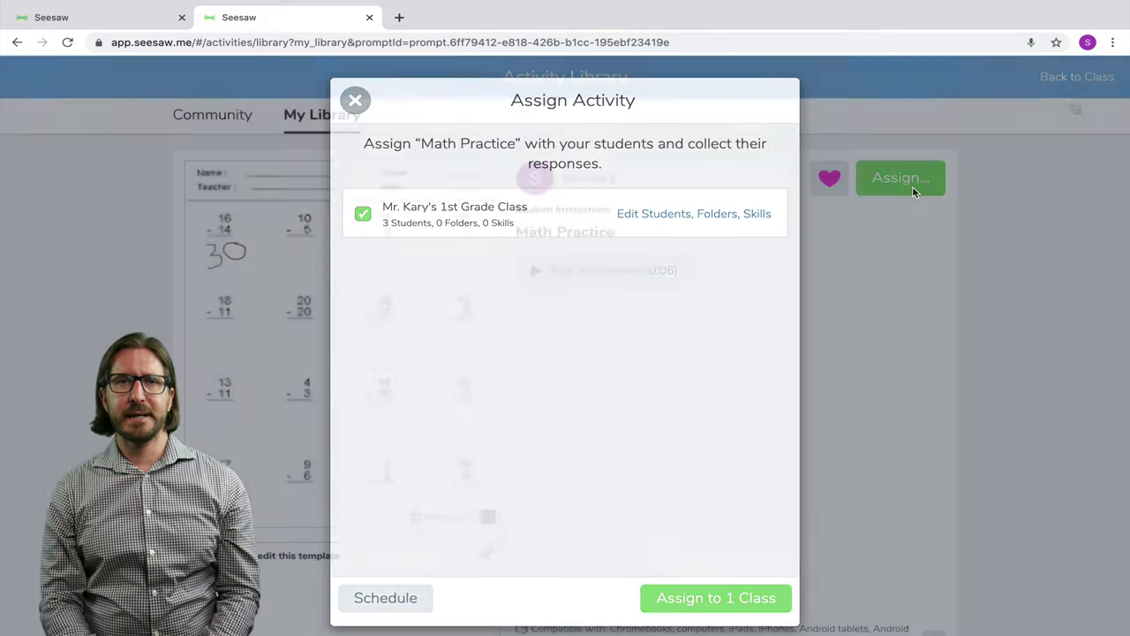
left_click(719, 598)
left_click(1074, 77)
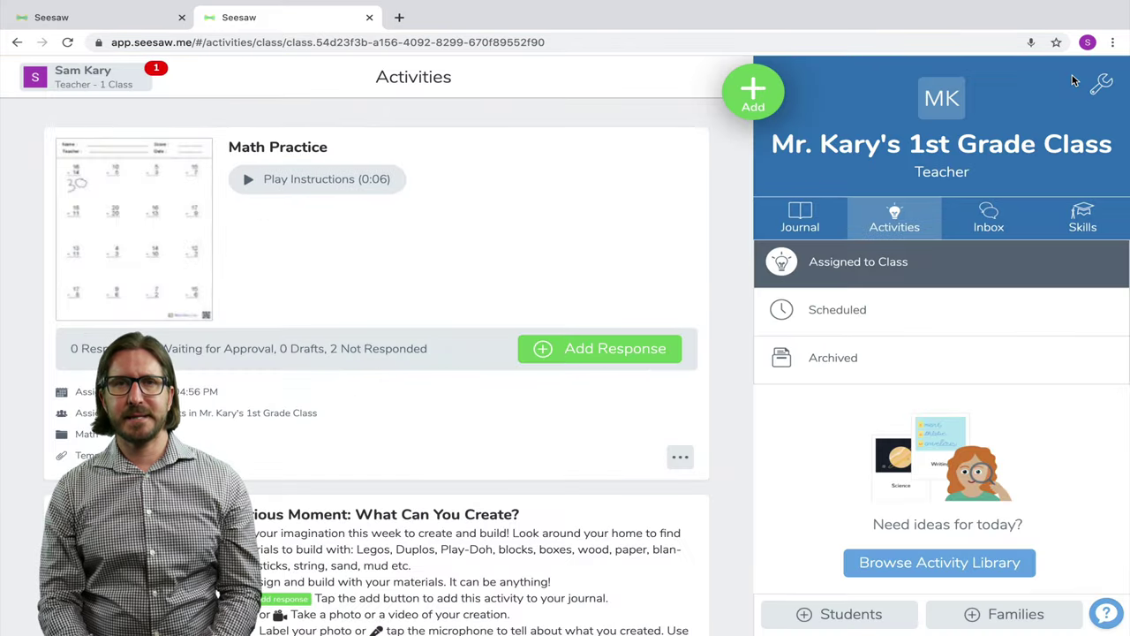
- Review the activities assigned to the class and start a new class announcement
scroll(535, 126, "down", 2)
scroll(536, 113, "up", 1)
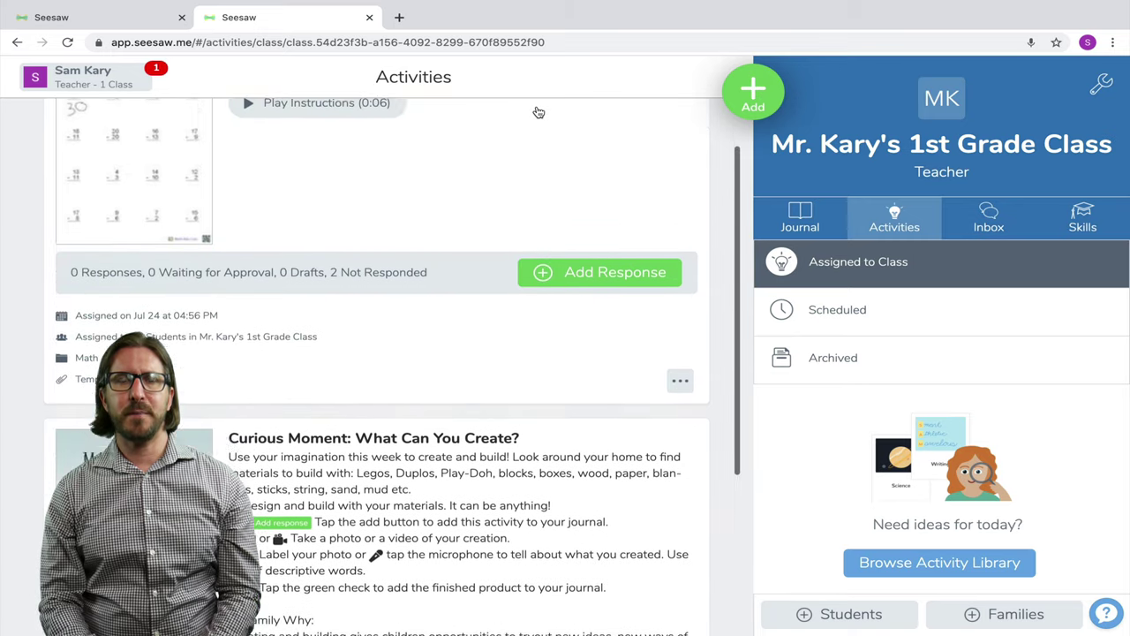
scroll(694, 230, "down", 1)
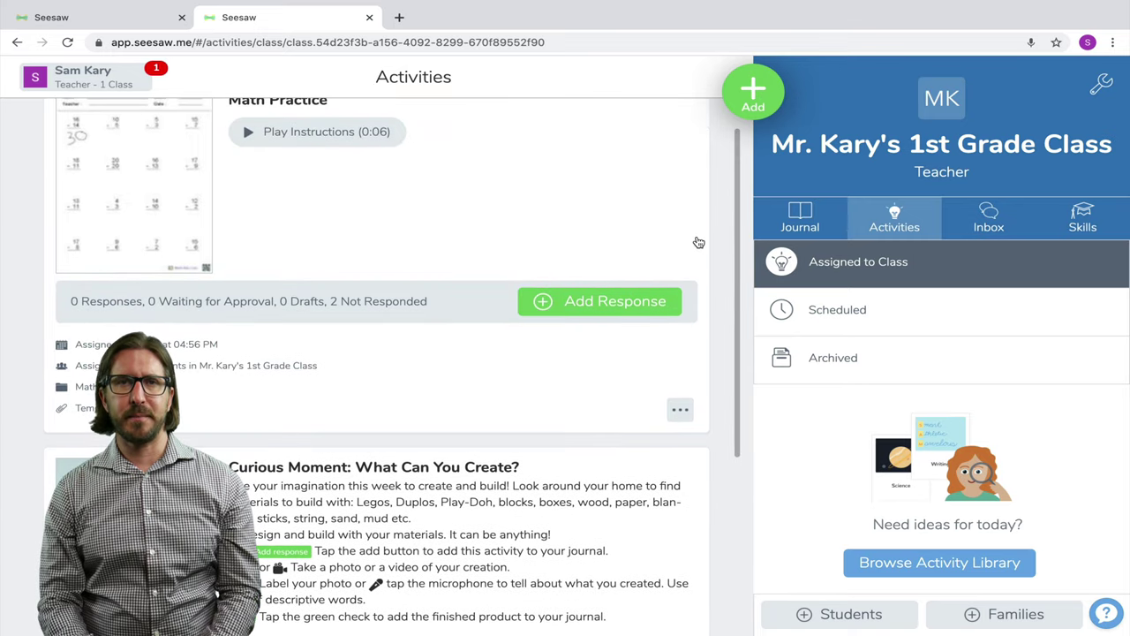
scroll(698, 242, "down", 1)
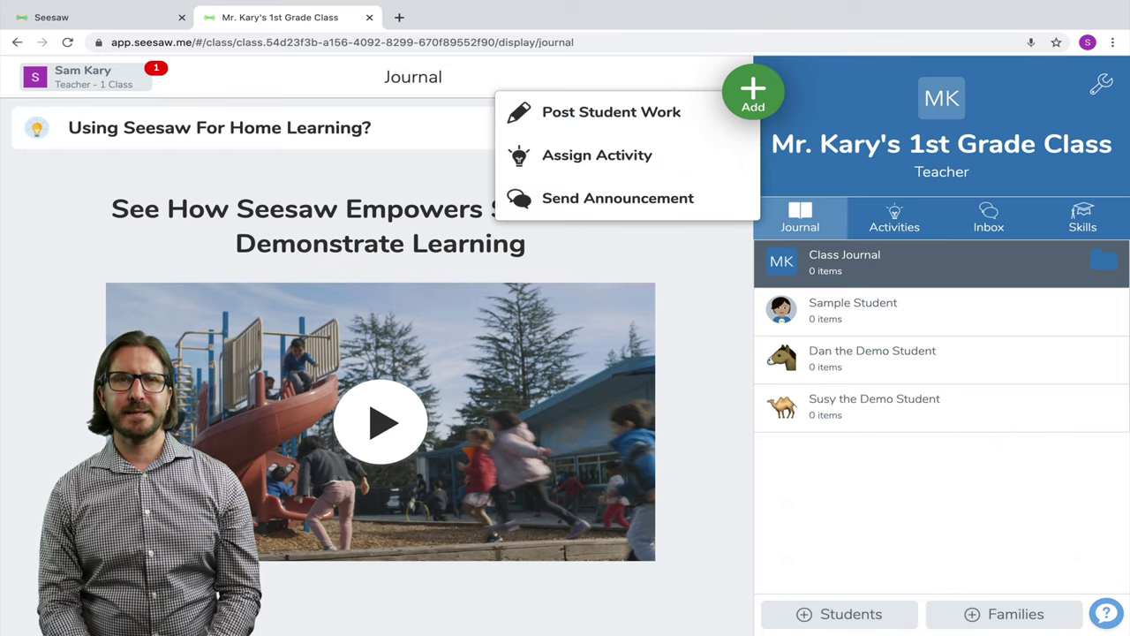
left_click(618, 198)
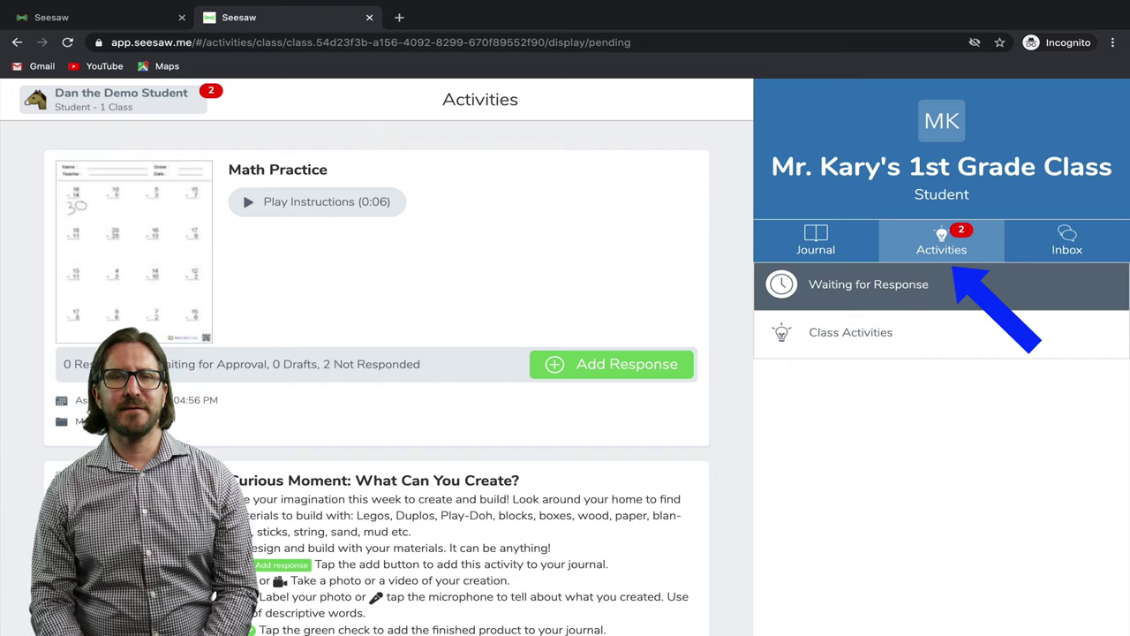
- As the demo student, start a response to the "Curious Moment: What Can You Create?" activity and view its instructions
scroll(724, 239, "down", 3)
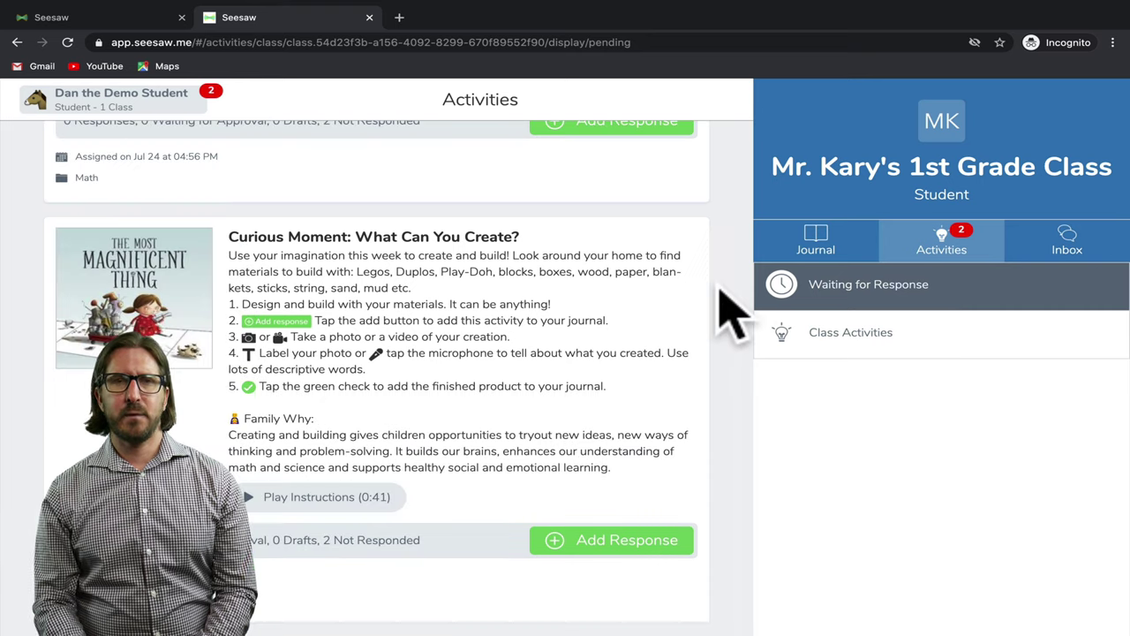
left_click(668, 323)
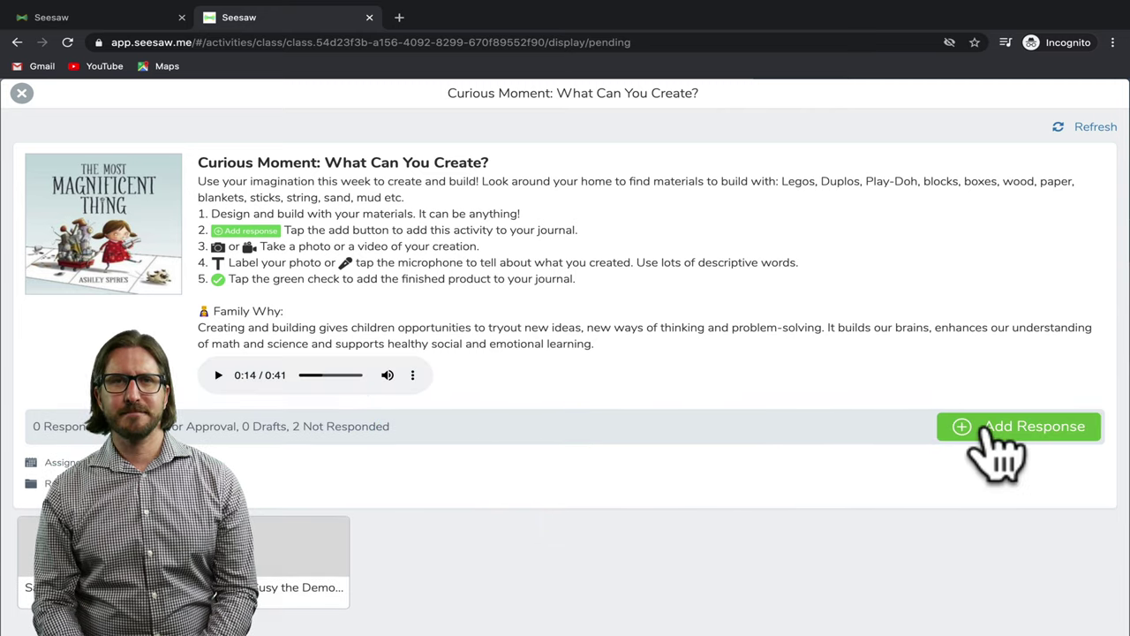
left_click(988, 428)
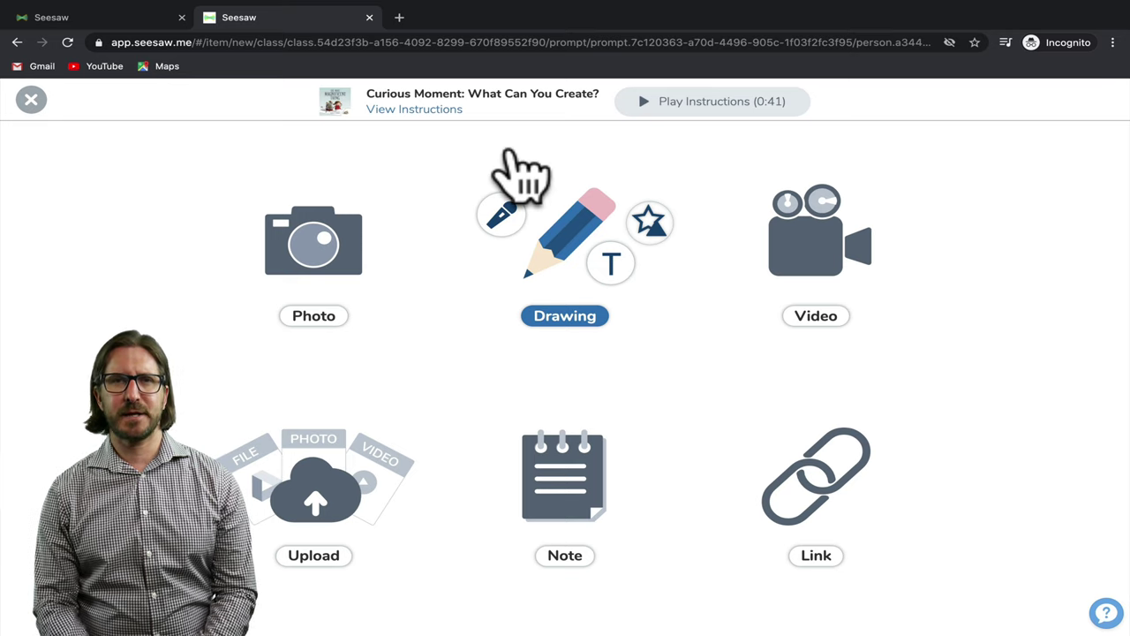
left_click(437, 110)
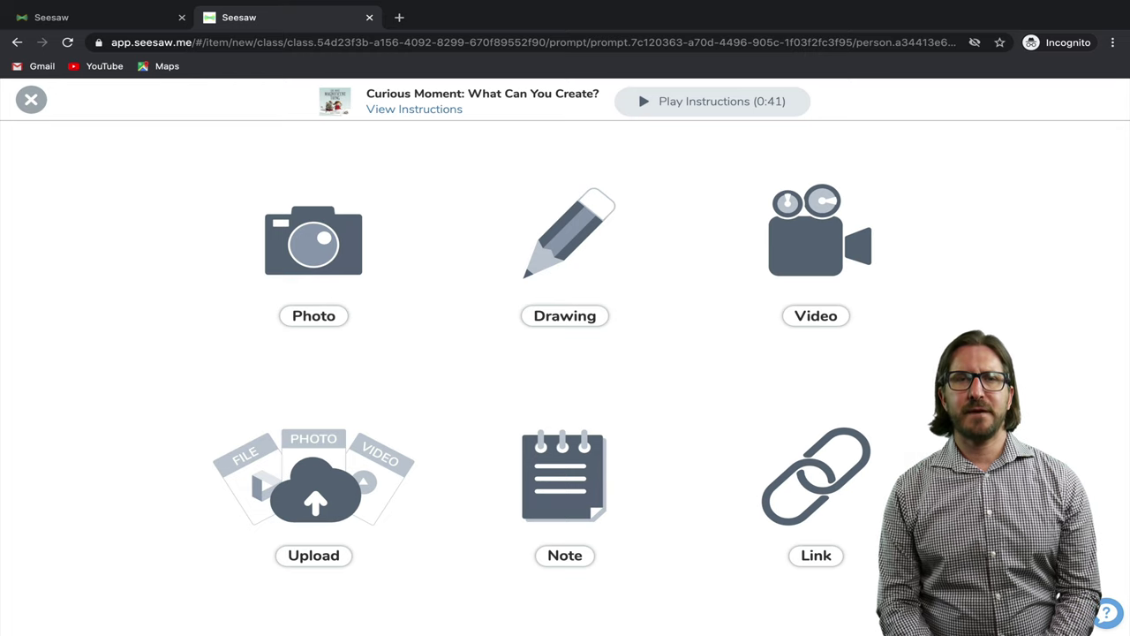
- Take a camera photo of the paper folder as the response and add the text label "My Awesome Portfolio" to it
left_click(313, 315)
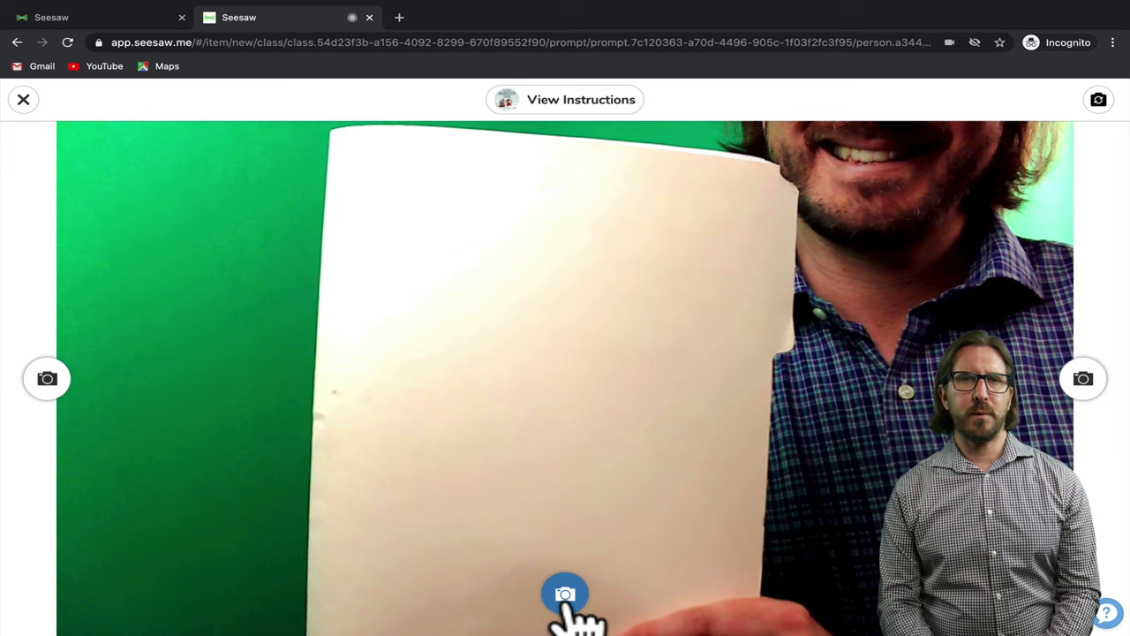
left_click(565, 596)
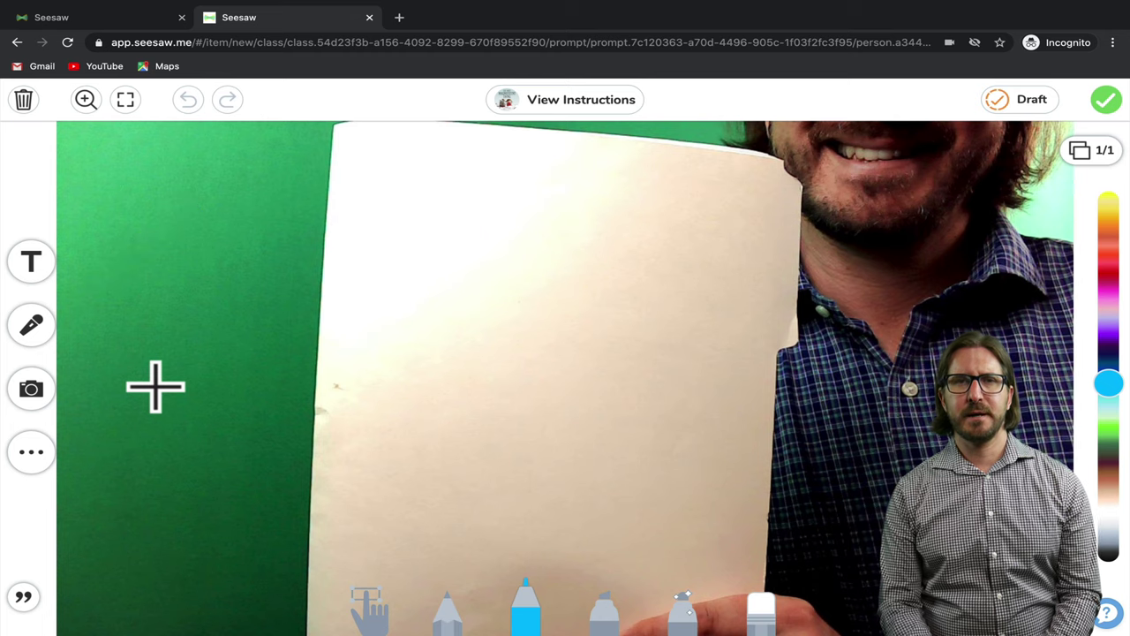
left_click(31, 270)
type("My A")
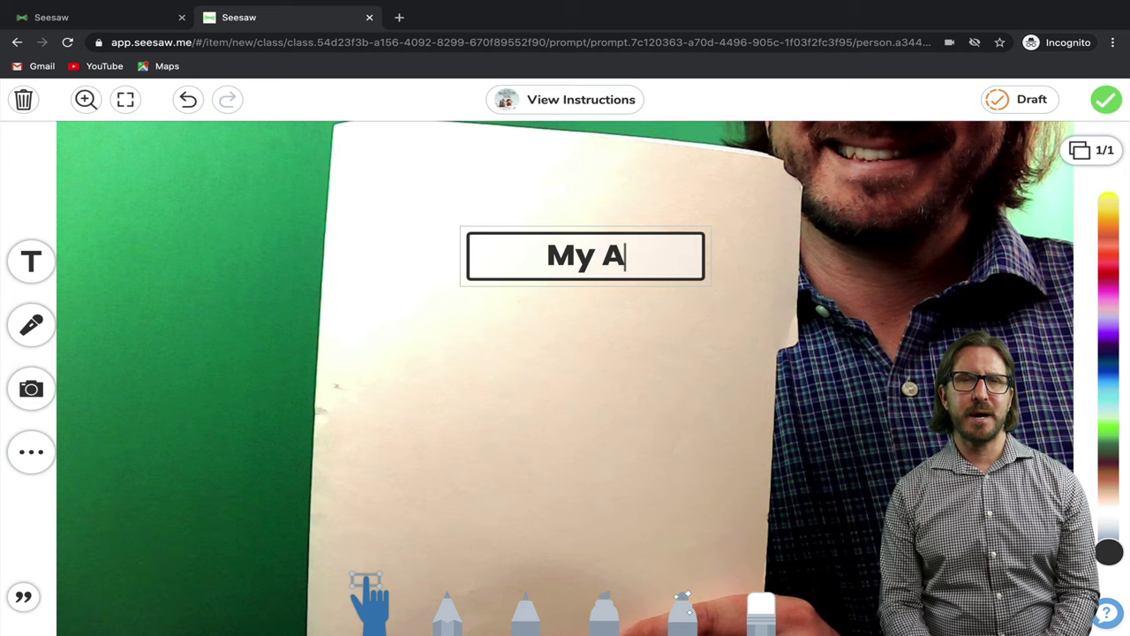
type("wesome Portfolio")
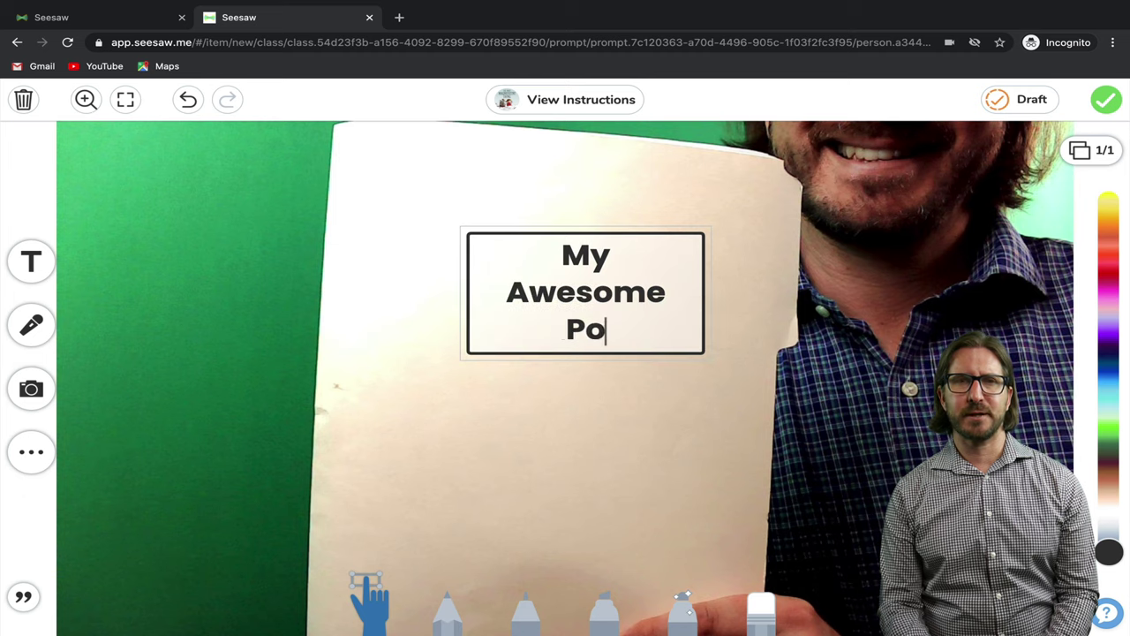
- Record a short voice narration over the labelled photo
left_click(40, 333)
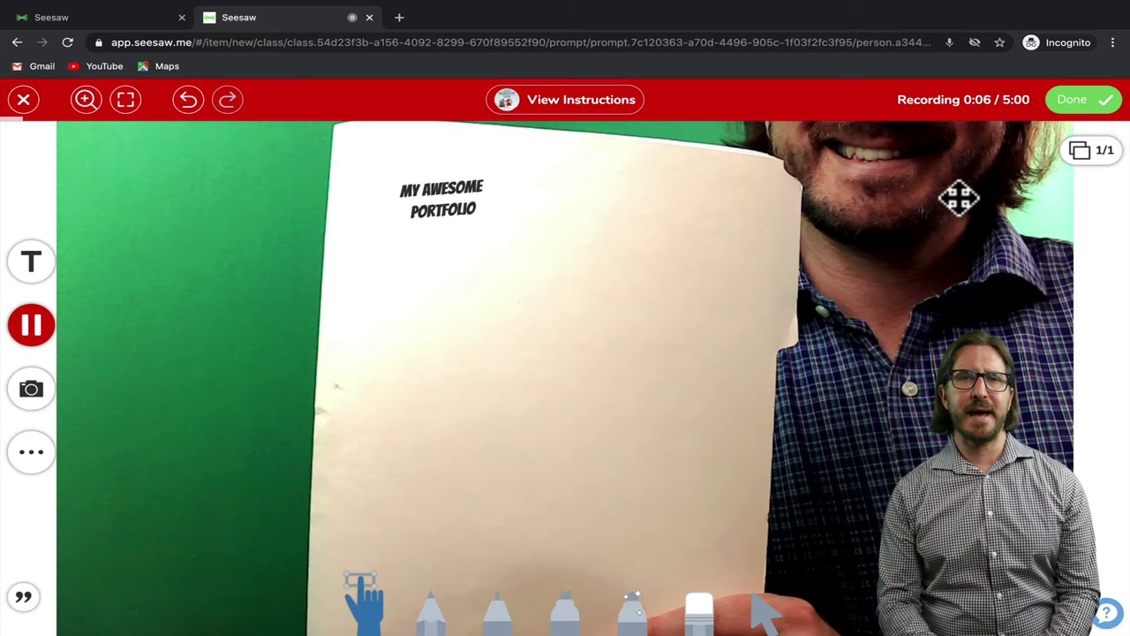
left_click(1104, 124)
- Insert a blue straight arrow shape just below the text label, enlarge it and tilt it so it points slightly downward
left_click(37, 455)
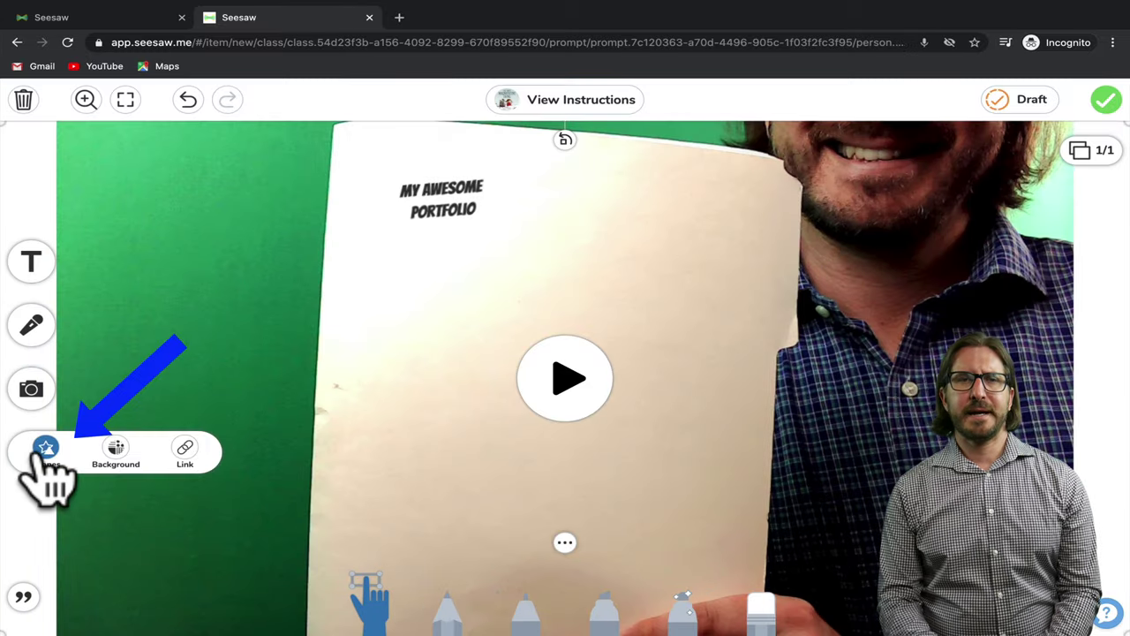
left_click(46, 449)
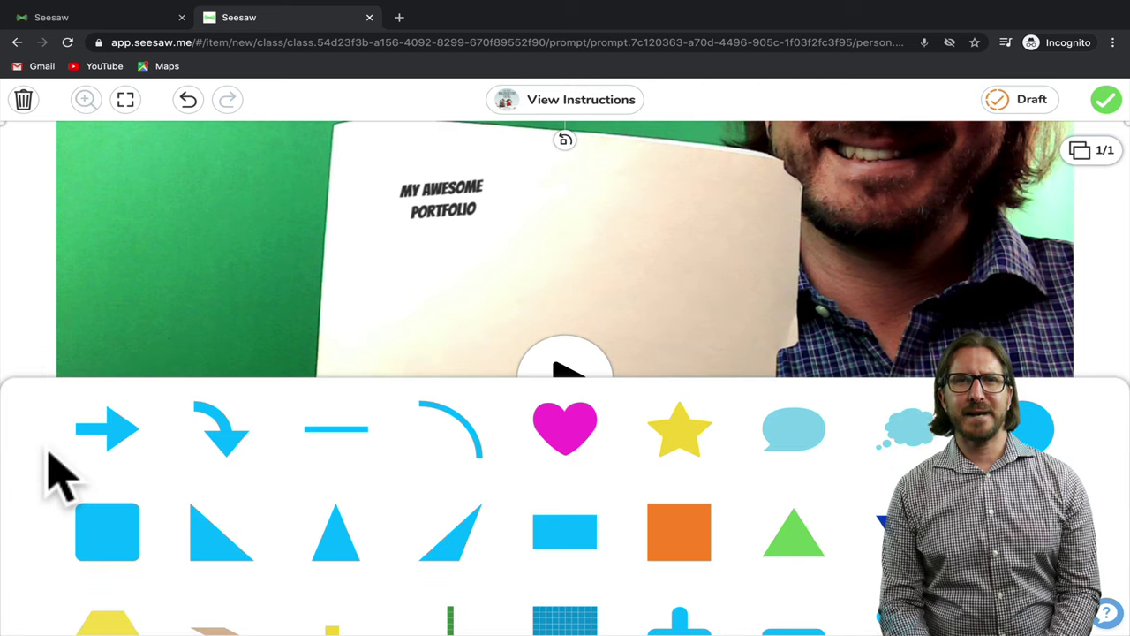
left_click(115, 435)
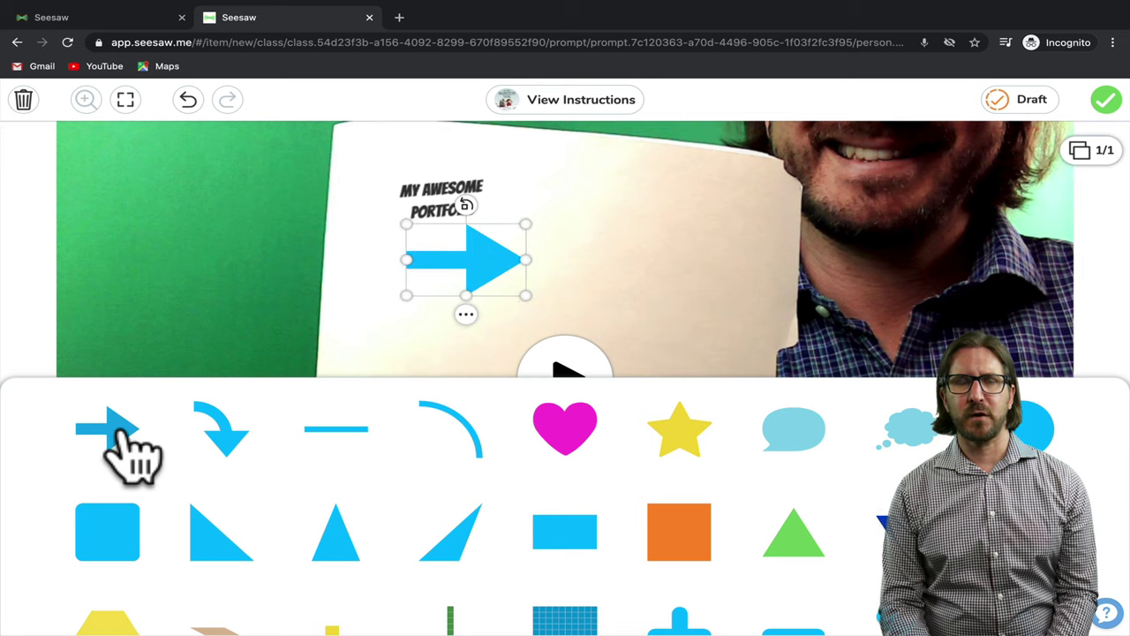
left_click_drag(407, 261, 371, 236)
left_click_drag(370, 239, 370, 190)
mouse_move(489, 238)
left_mouse_down()
mouse_move(487, 277)
mouse_move(505, 240)
left_mouse_up()
- Change the arrow's style from solid fill to outline only and deselect it
left_click(448, 306)
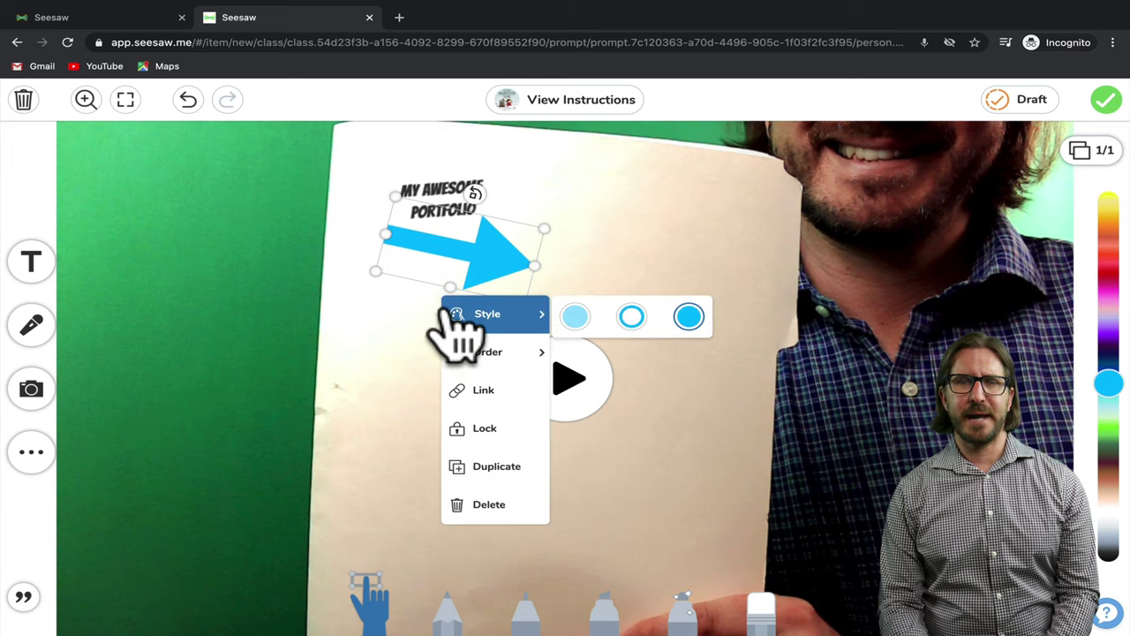
left_click(630, 319)
left_click(212, 489)
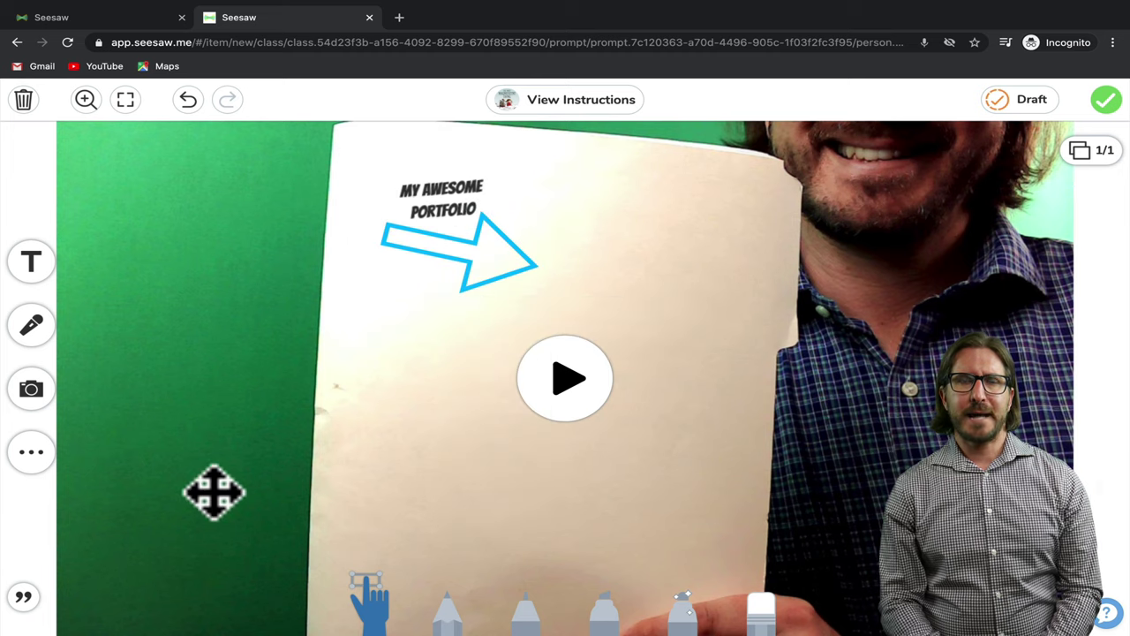
- Add the caption "This is my awesome portfolio!" to the response
left_click(27, 601)
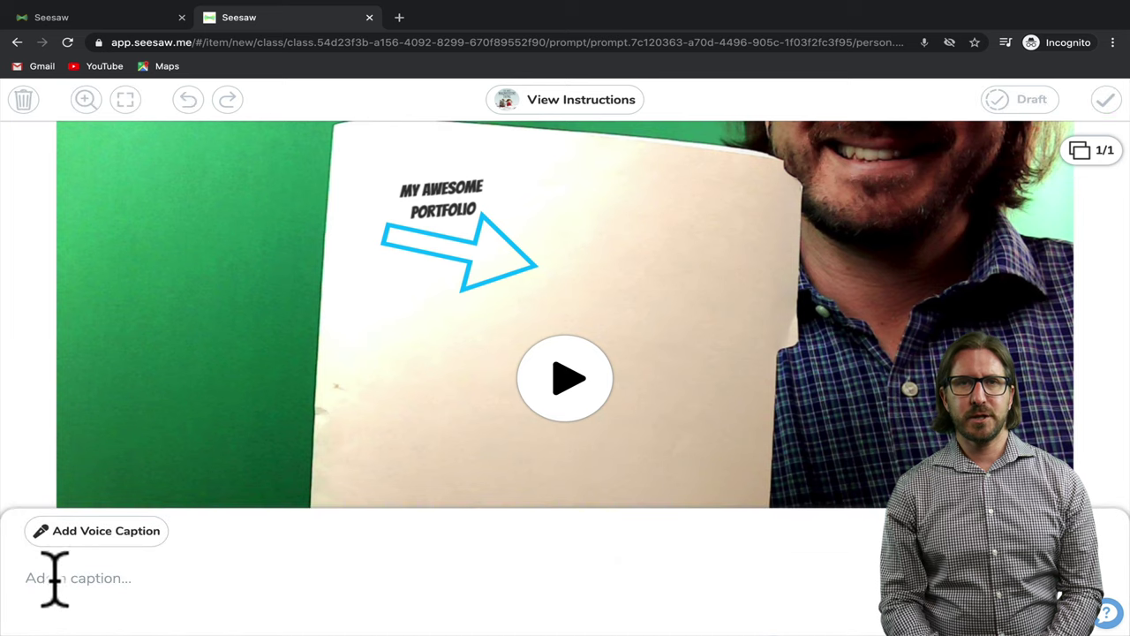
type("This is my awesome portfolio!")
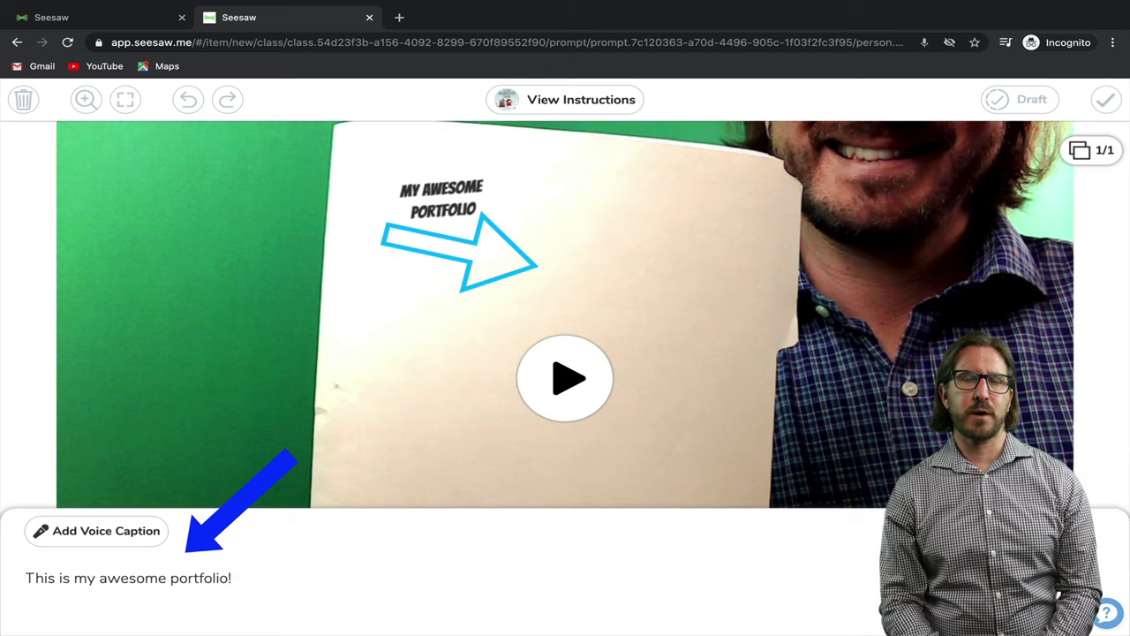
- Handwrite "Hi!" across the lower part of the folder with the magenta glow pen and submit the response
left_click(459, 608)
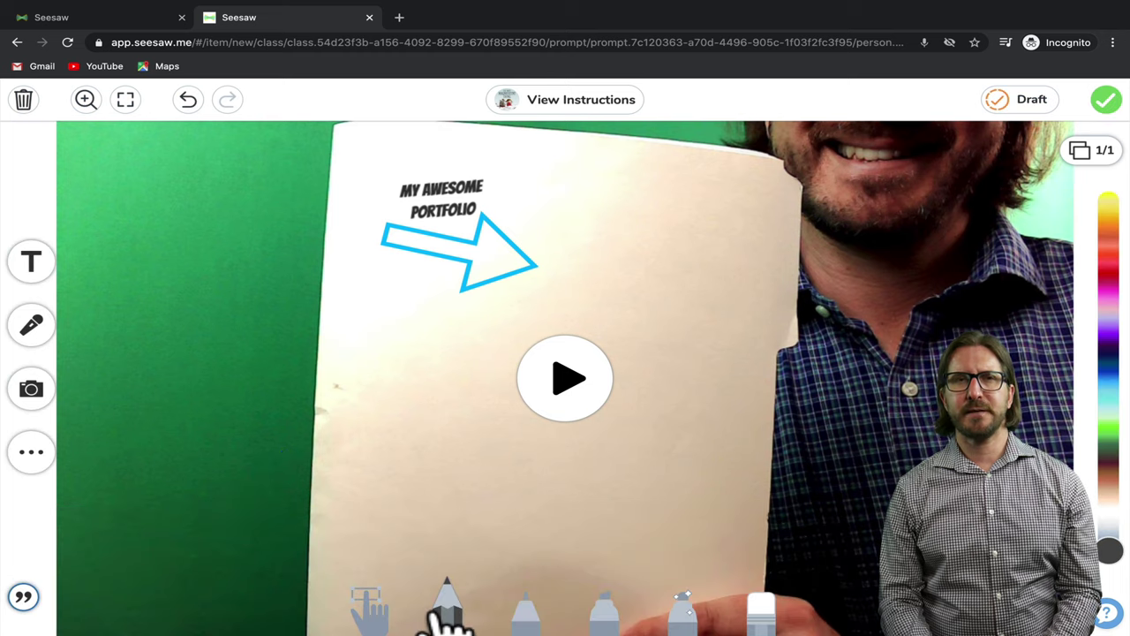
left_click(525, 611)
left_click(597, 614)
left_click(681, 609)
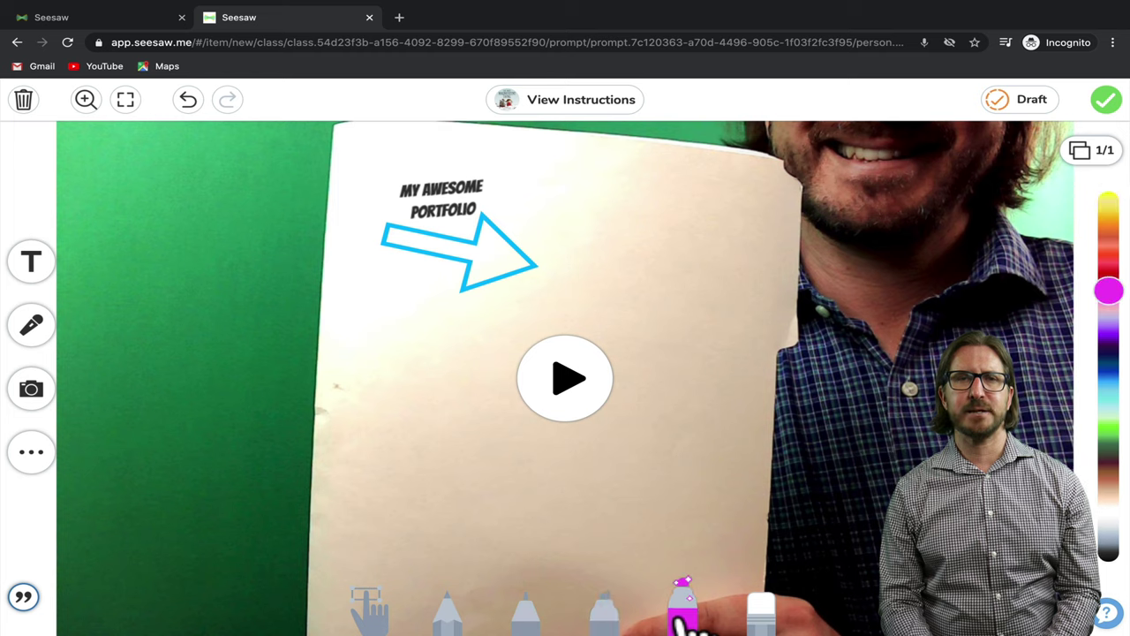
left_click_drag(345, 444, 346, 528)
left_click_drag(345, 484, 416, 485)
left_click_drag(417, 442, 421, 521)
left_click_drag(457, 477, 476, 527)
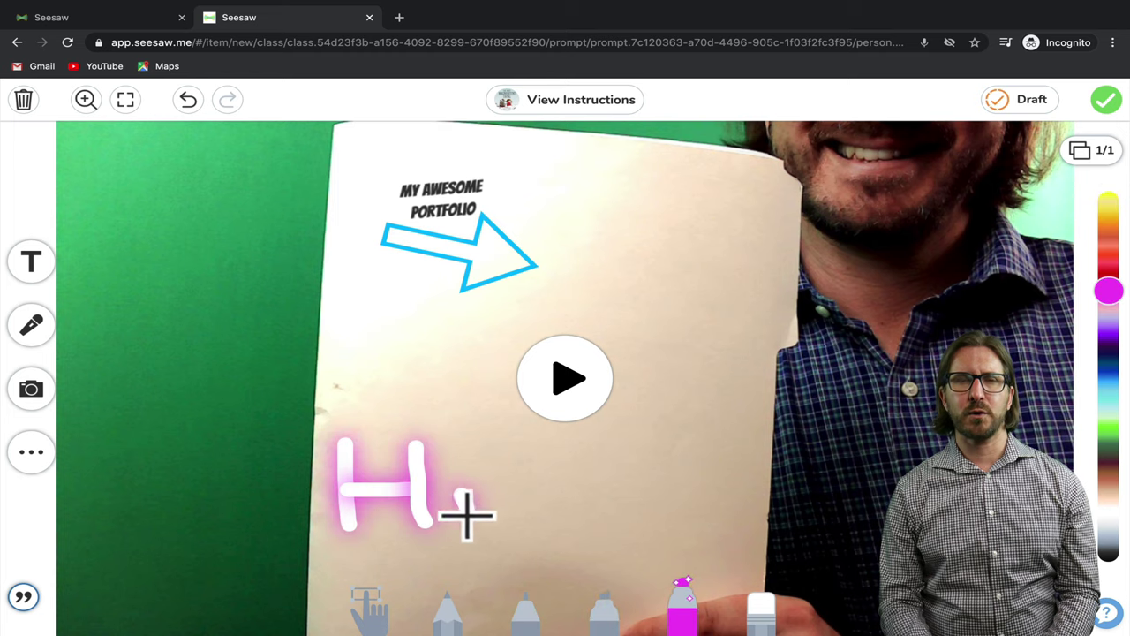
left_click_drag(491, 434, 521, 505)
left_click(528, 527)
left_click(1107, 424)
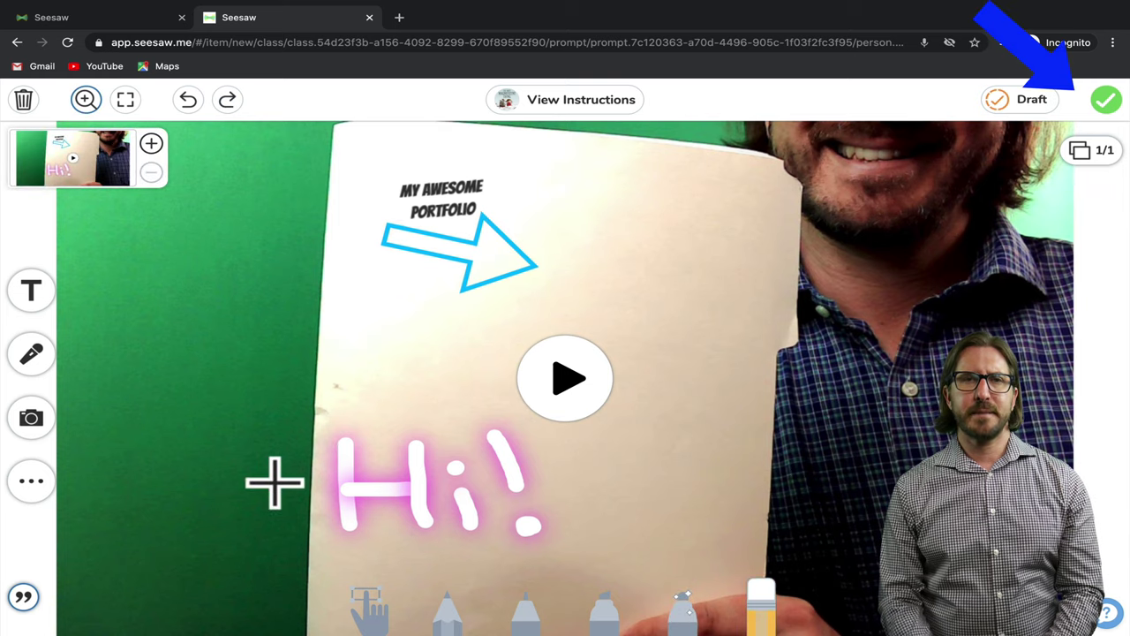
left_click(1107, 100)
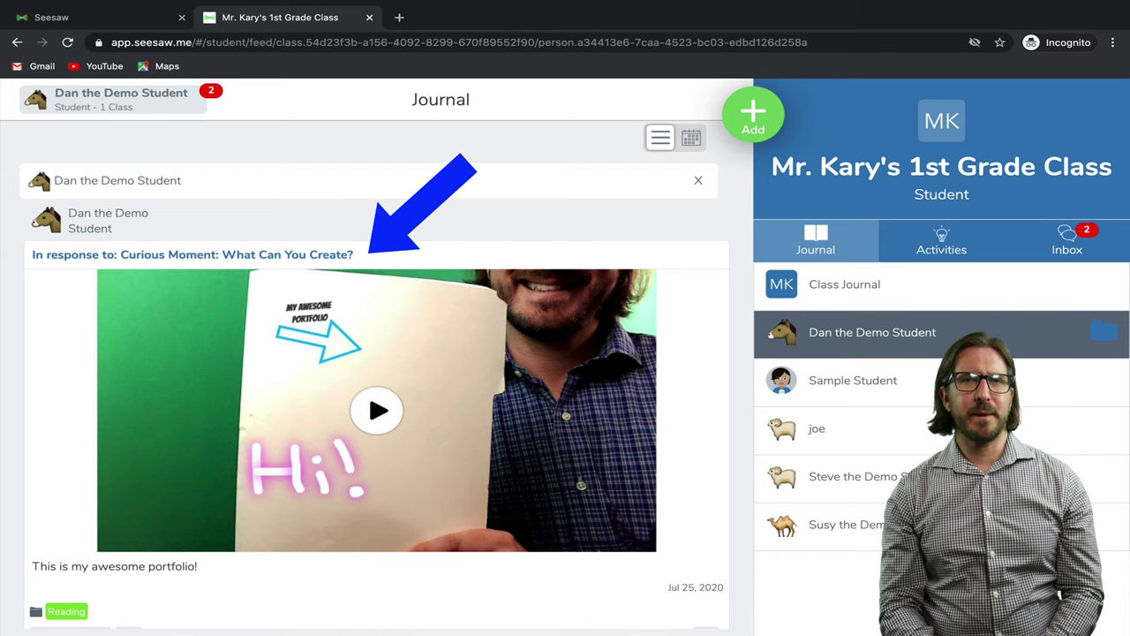
- Respond to the Math Practice activity, handwriting 5 under 10 − 5 and 2 under 5 − 3, and submit it
left_click(941, 243)
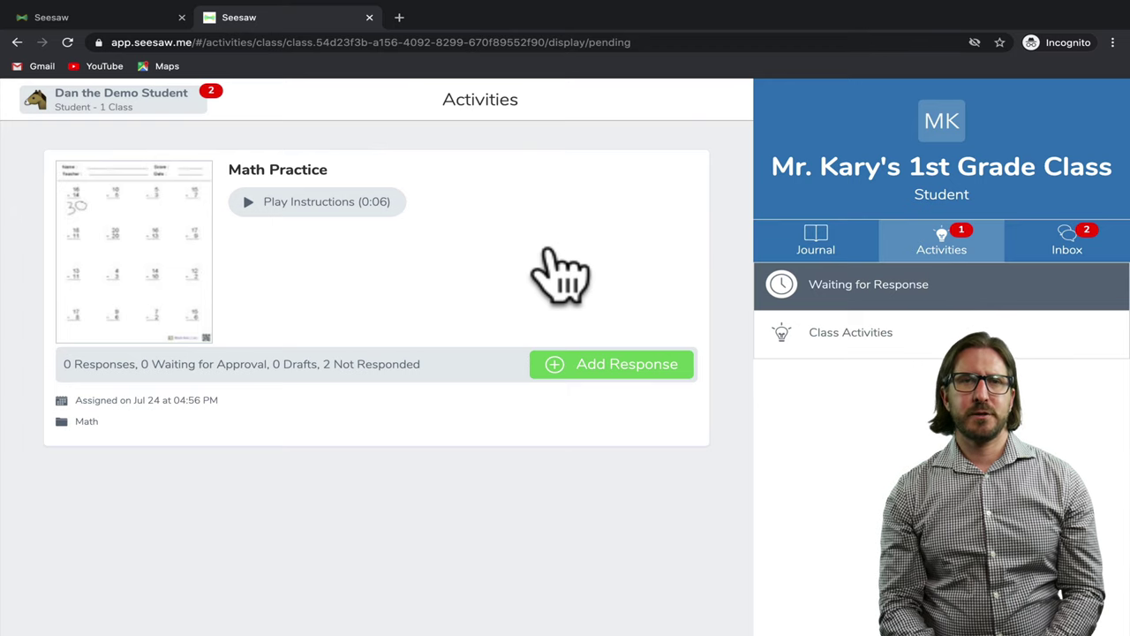
left_click(579, 364)
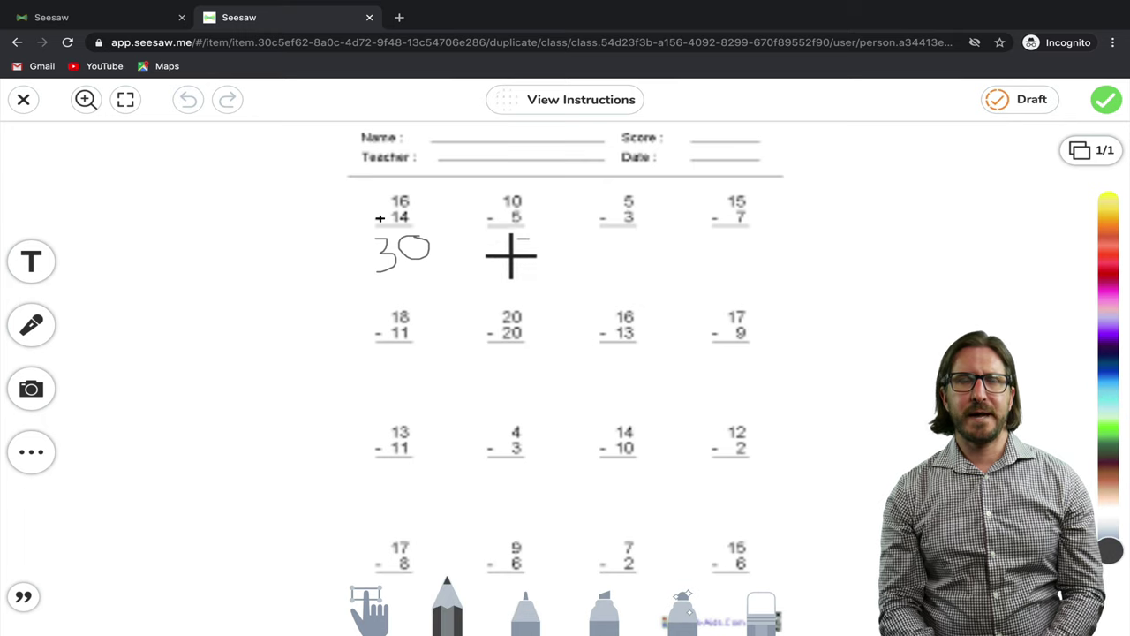
left_click_drag(509, 253, 508, 263)
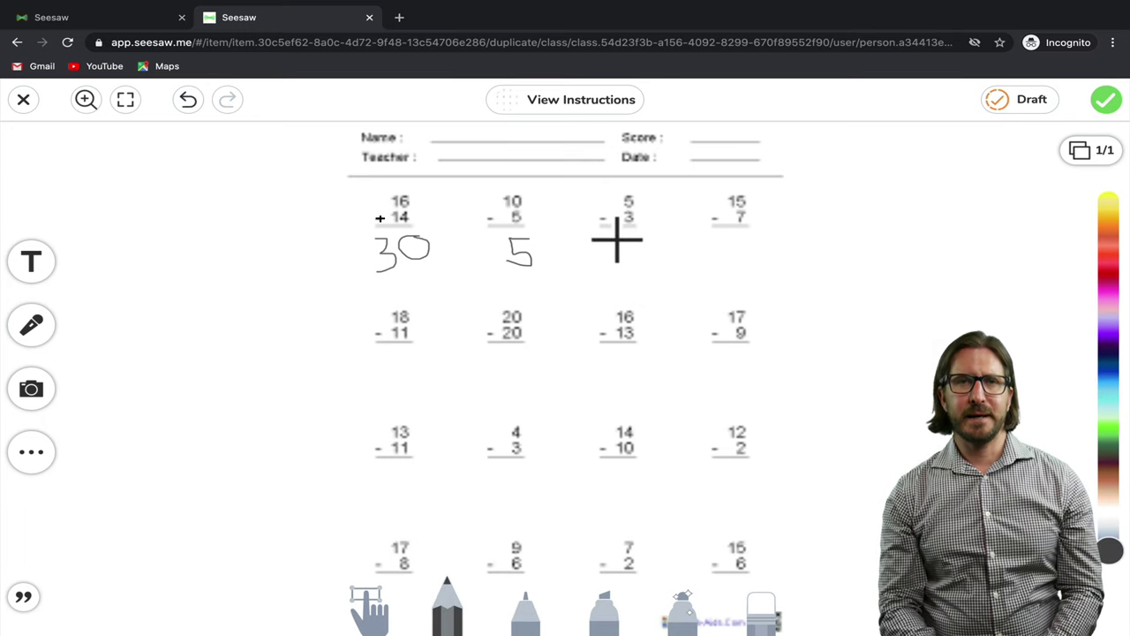
mouse_move(618, 237)
left_mouse_down()
mouse_move(625, 259)
mouse_move(642, 263)
left_mouse_up()
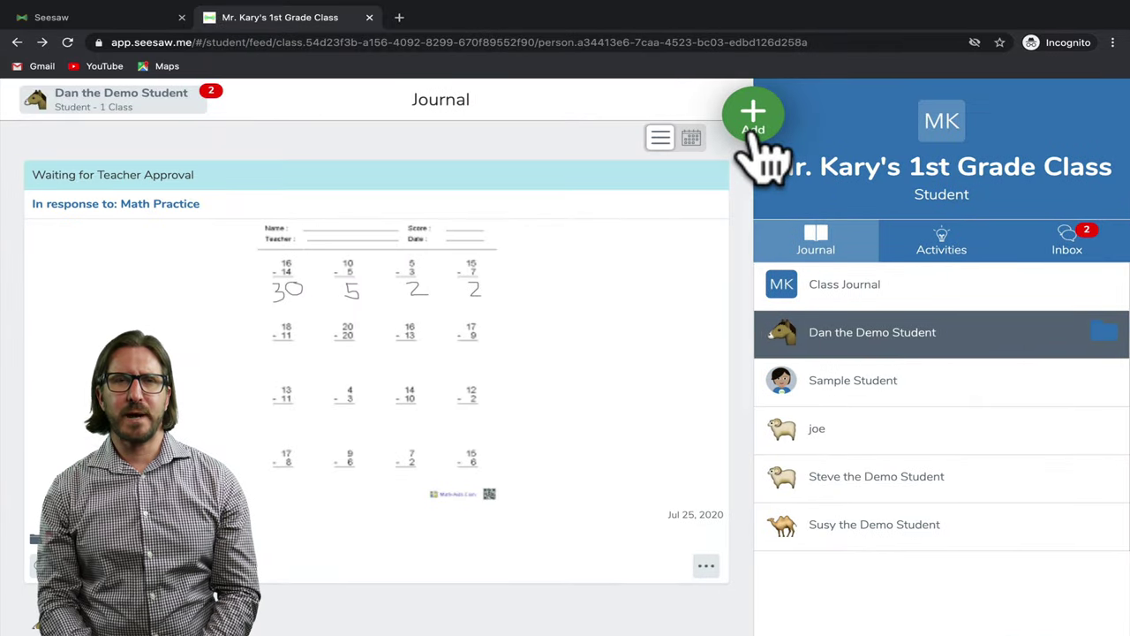
- Start a new journal post, record a short video showing the paper folder and finish the recording
left_click(753, 114)
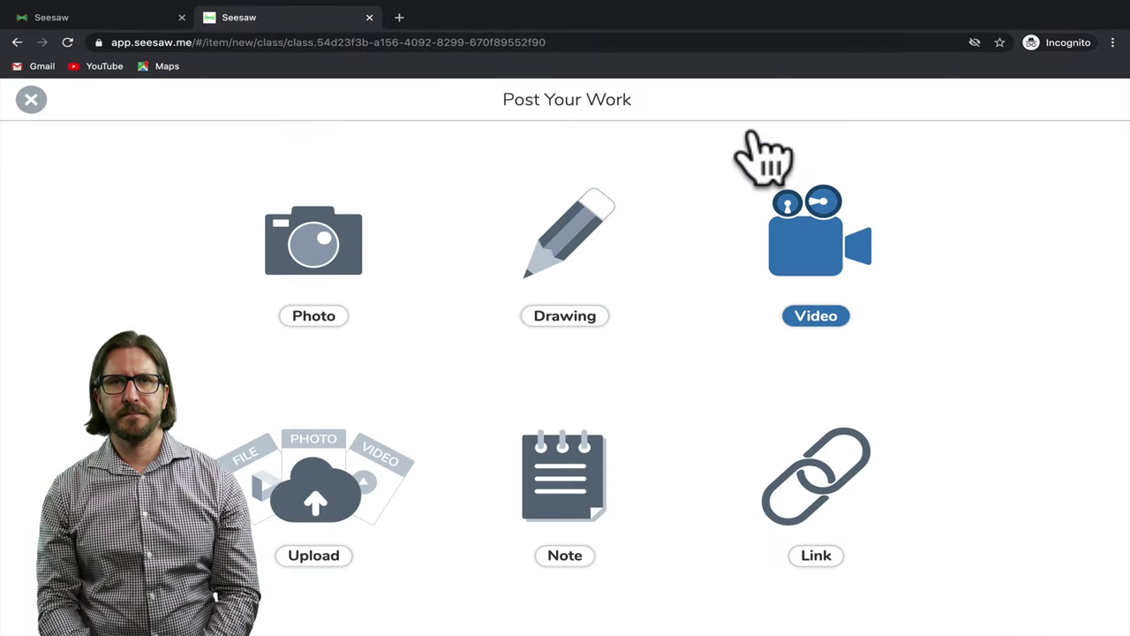
left_click(807, 261)
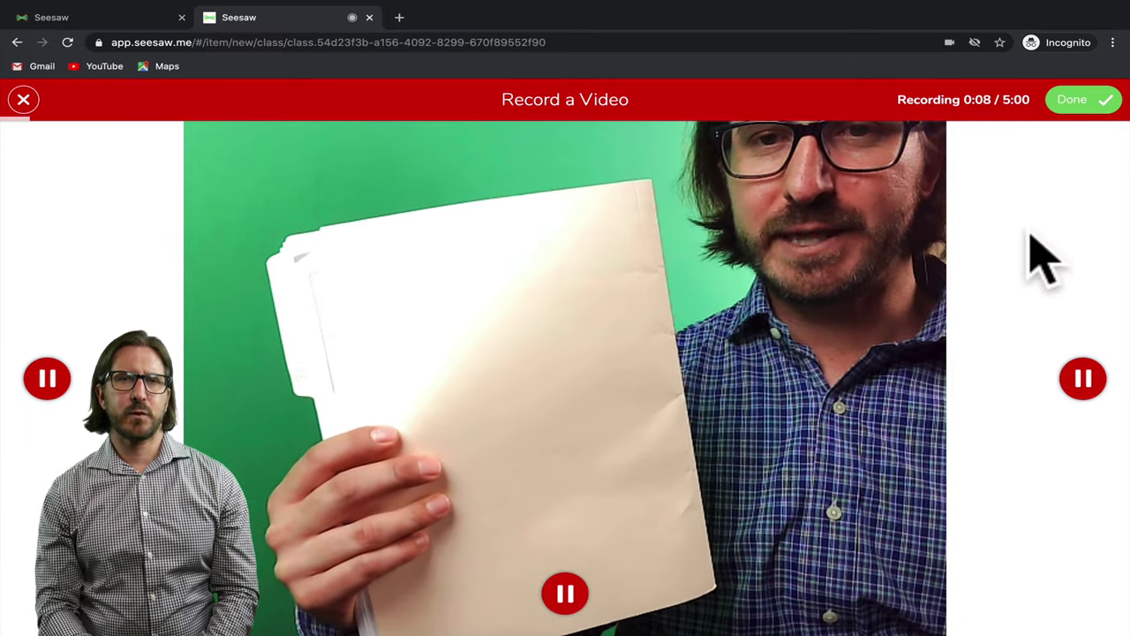
left_click(1100, 106)
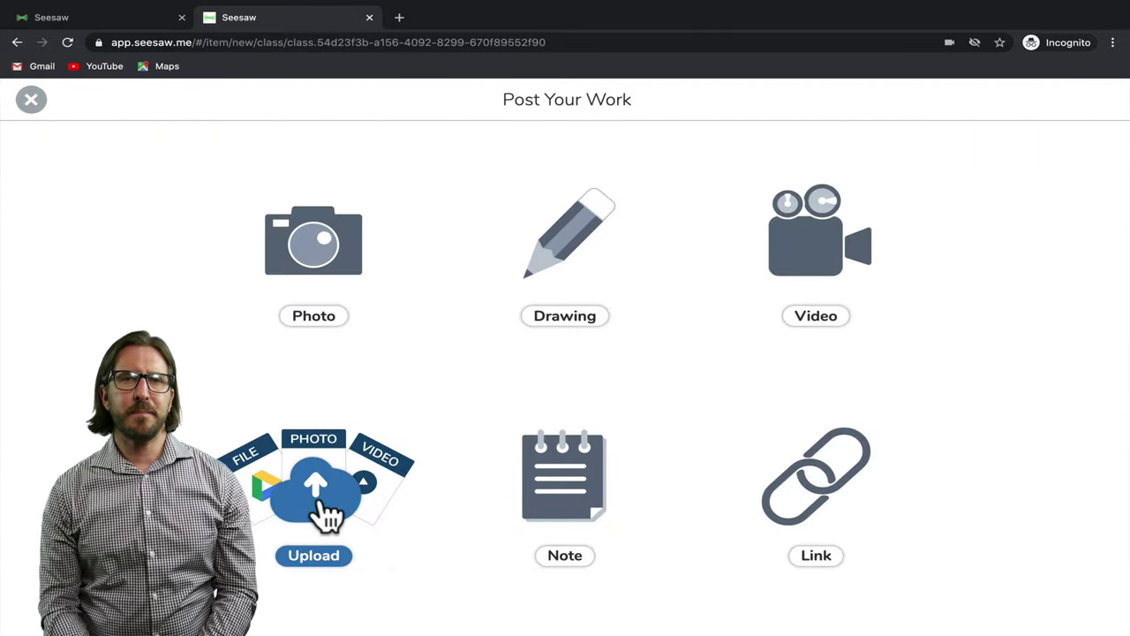
left_click(323, 503)
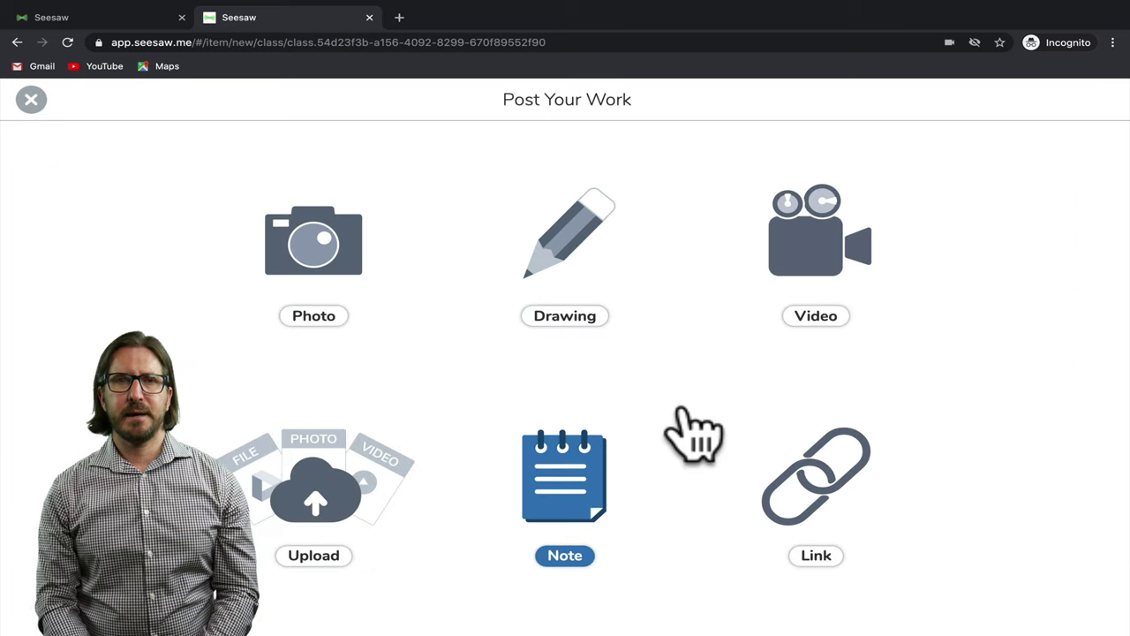
- Create a note as a work post and write "This is my awesome essa" on it
left_click(566, 503)
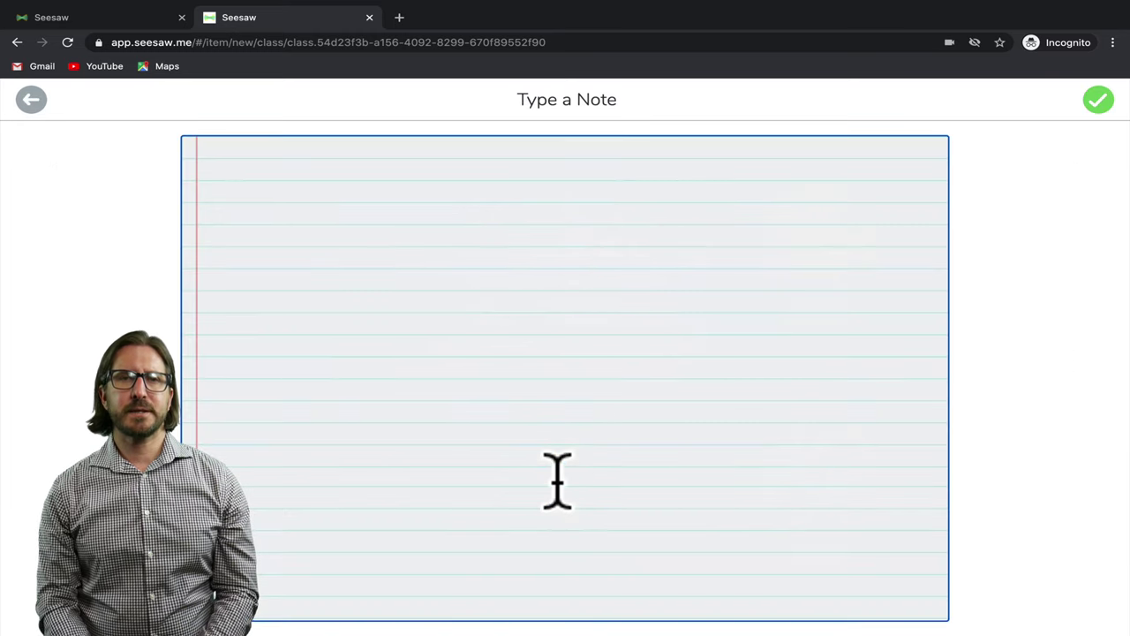
type("This is my awesome essa")
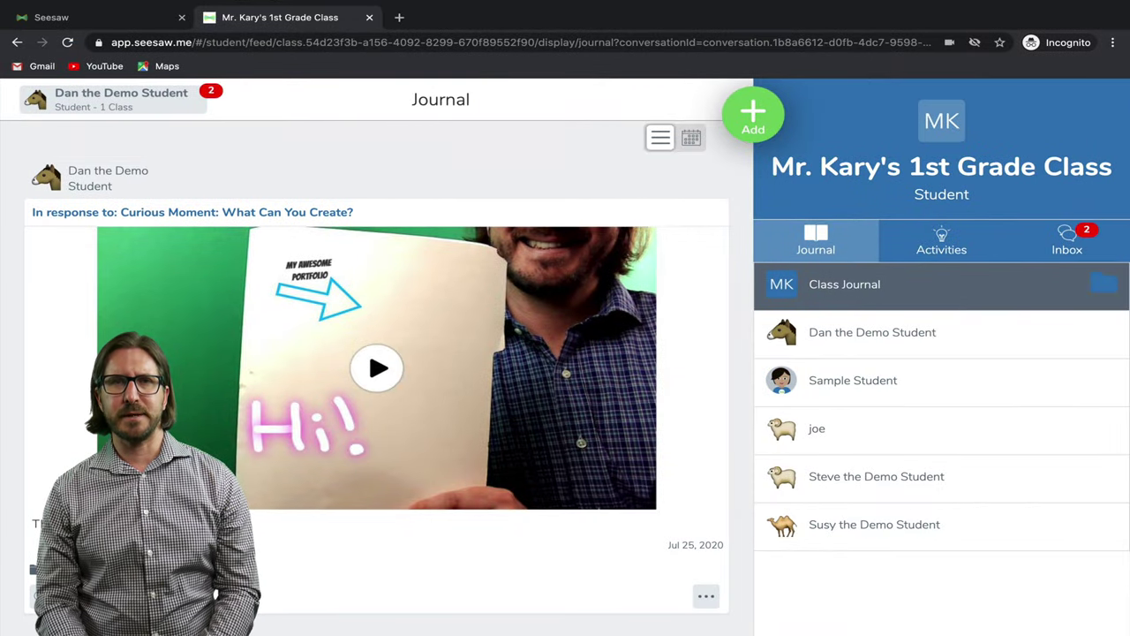
- Open the student's inbox to read the class announcement messages
left_click(1068, 250)
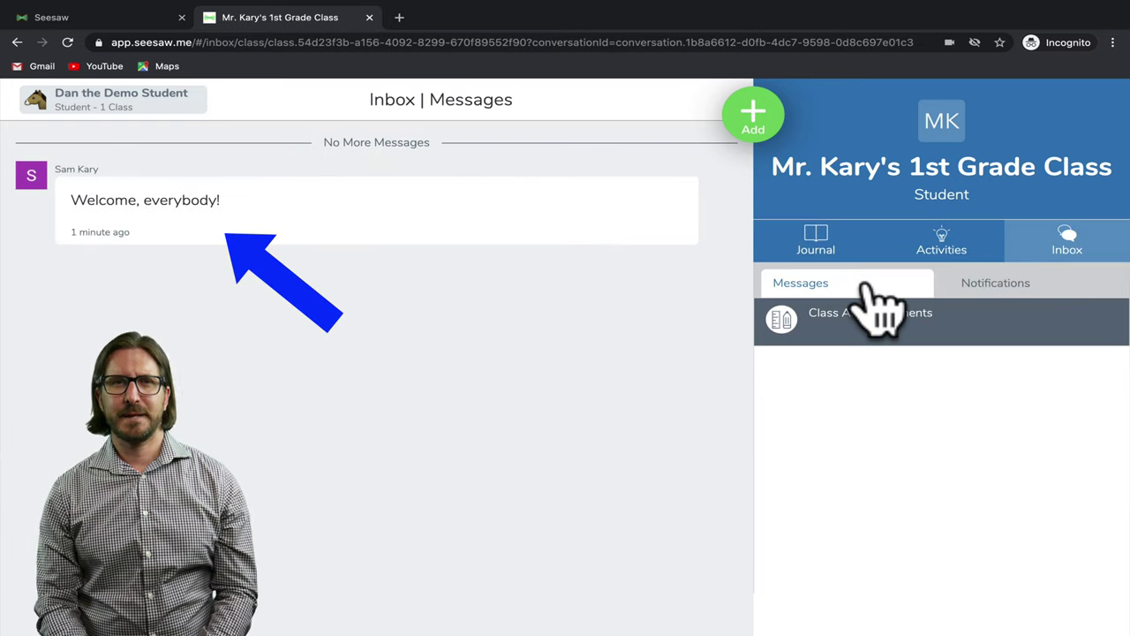